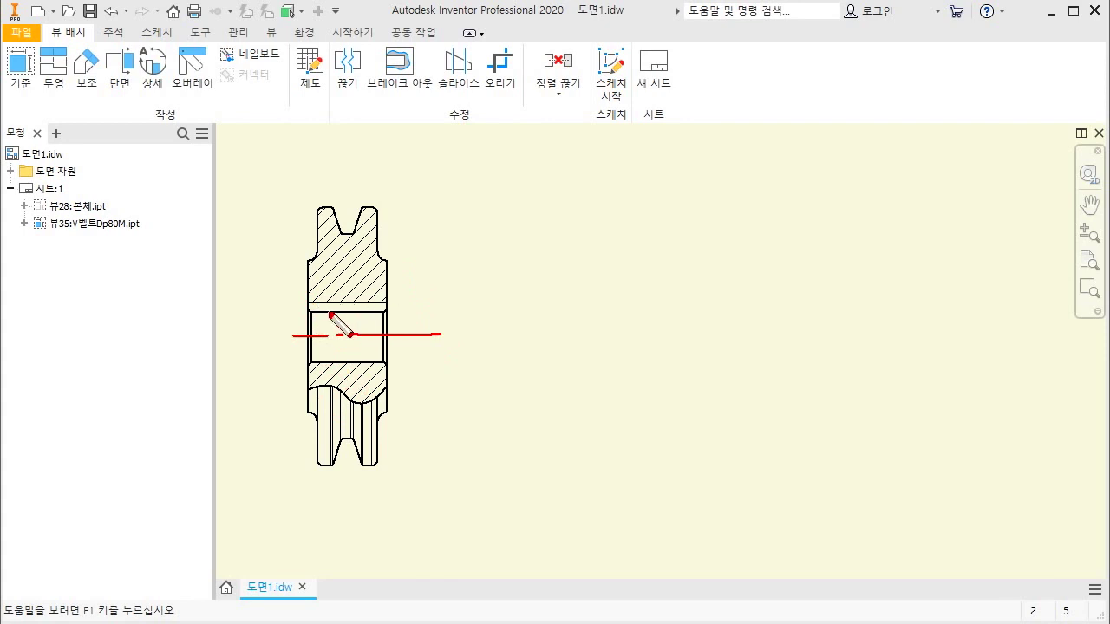
drag(335, 295, 334, 297)
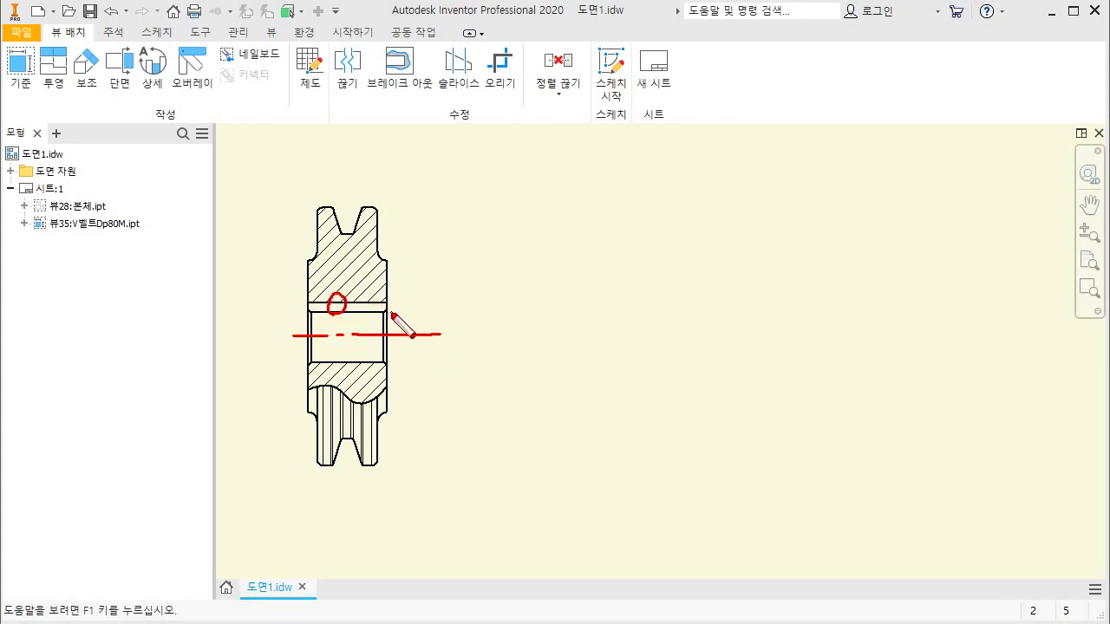
mouse_move(432, 319)
mouse_down()
mouse_move(376, 323)
mouse_move(402, 303)
mouse_up()
key(Escape)
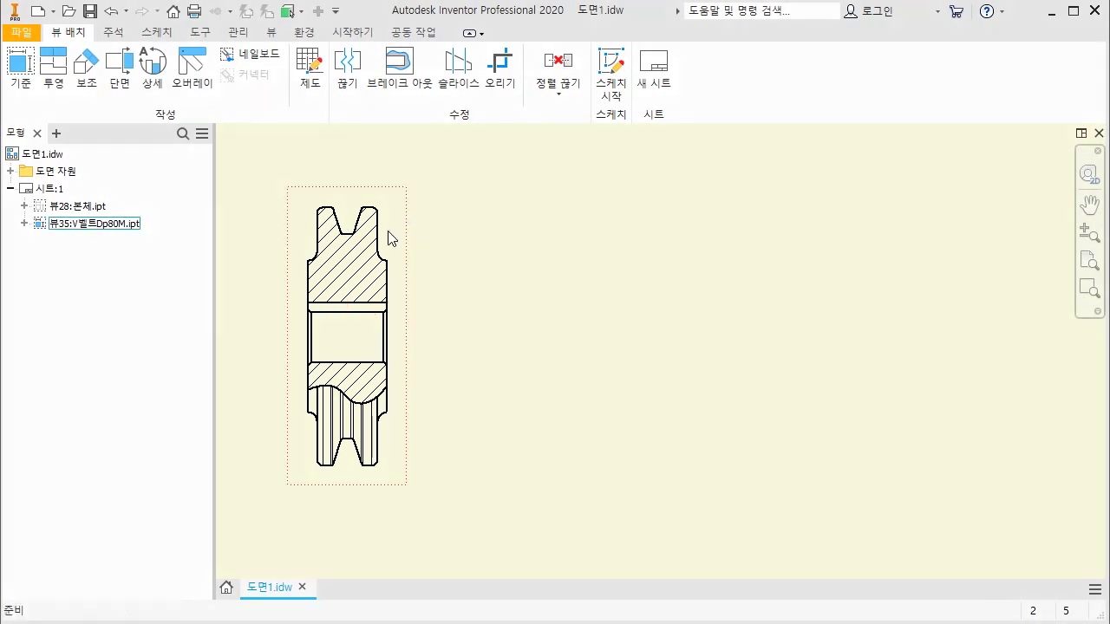
- Preview a projected side view of the sectioned pulley to examine its keyway, without creating the view
click(384, 240)
right_click(384, 240)
click(457, 235)
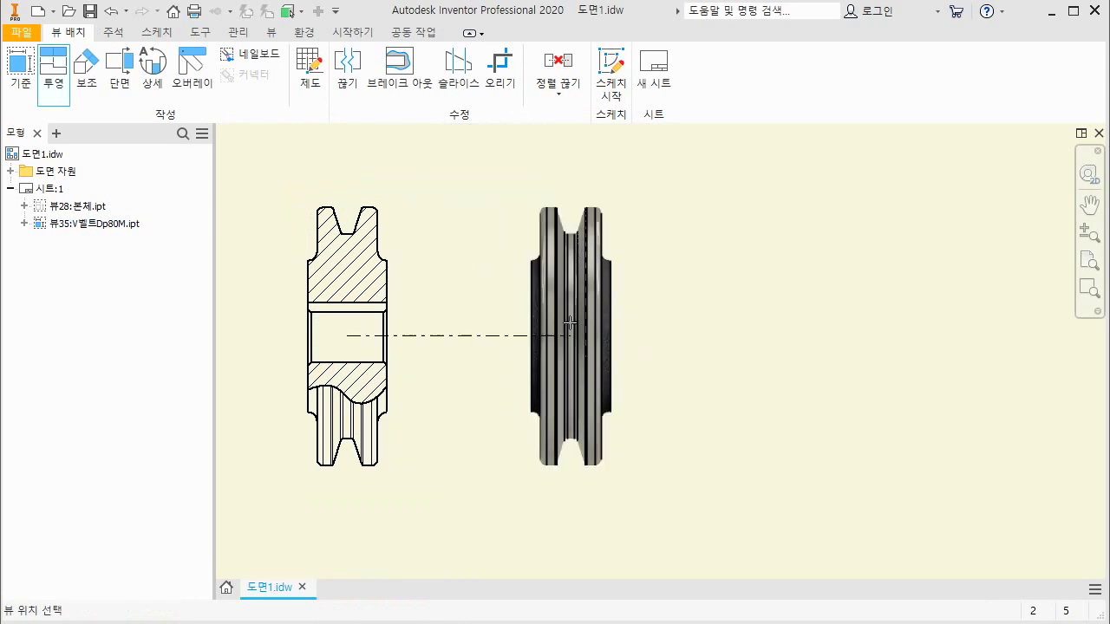
click(555, 326)
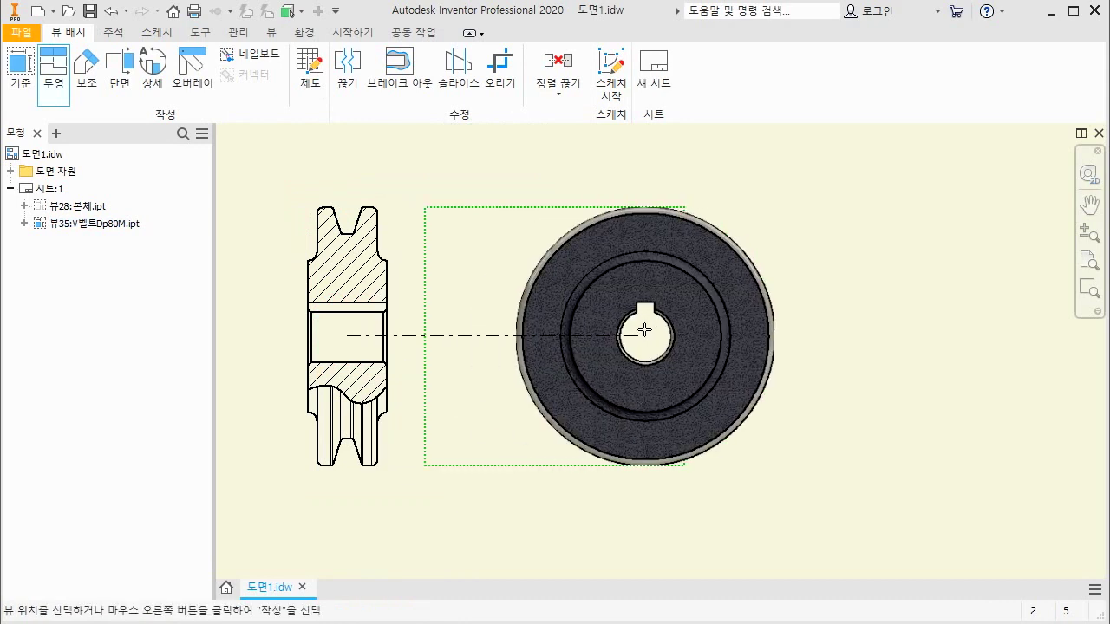
key(ctrl+2)
mouse_move(637, 314)
mouse_down()
mouse_move(638, 302)
mouse_move(654, 302)
mouse_move(654, 313)
mouse_up()
drag(312, 308, 387, 306)
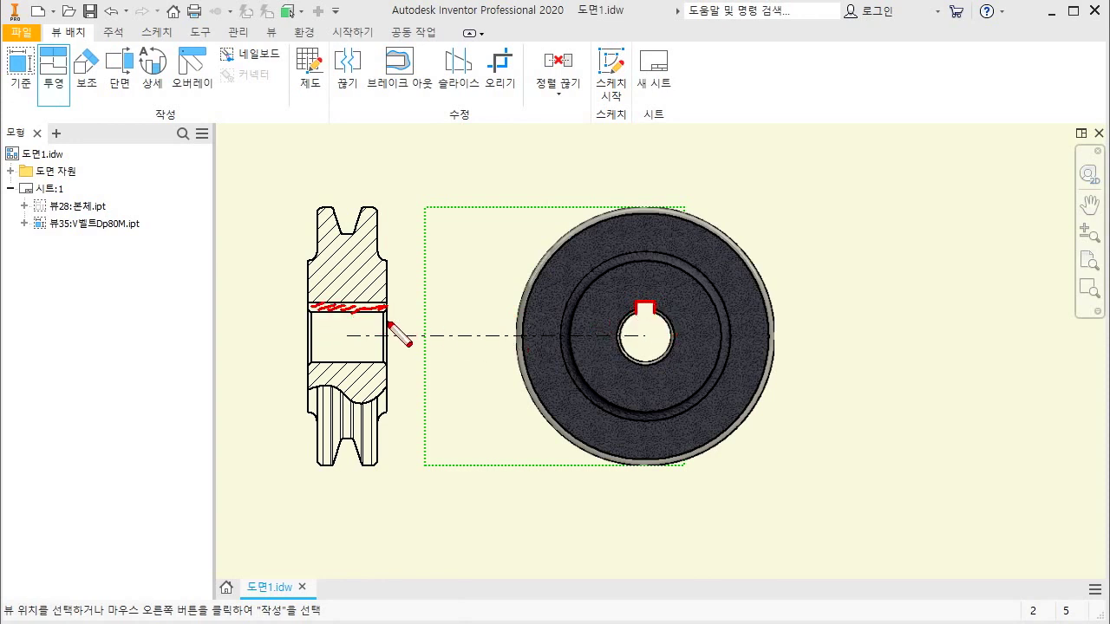
mouse_move(359, 313)
mouse_down()
mouse_move(383, 298)
mouse_move(361, 312)
mouse_up()
drag(356, 376, 364, 352)
drag(291, 336, 338, 337)
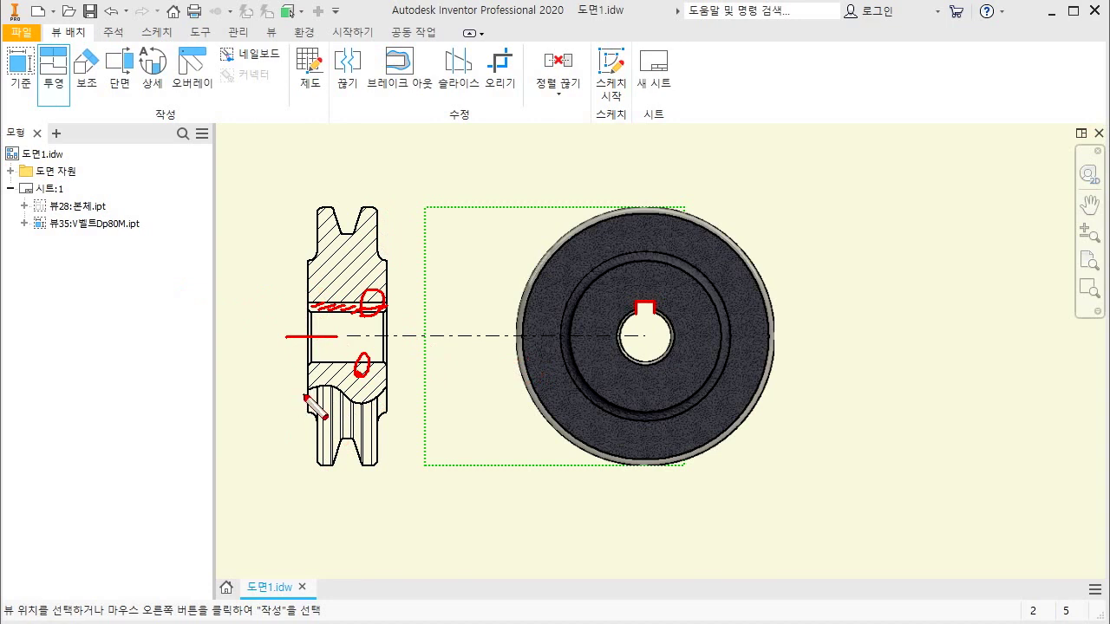
mouse_move(323, 392)
mouse_down()
mouse_move(311, 461)
mouse_move(351, 452)
mouse_move(374, 463)
mouse_move(382, 420)
mouse_up()
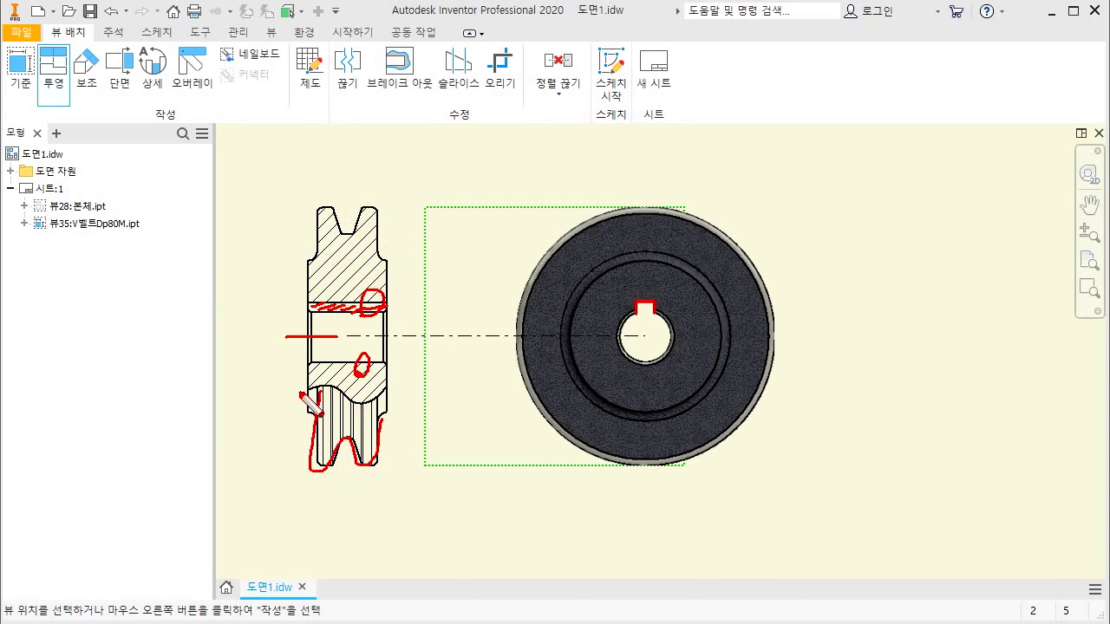
mouse_move(289, 394)
mouse_down()
mouse_move(347, 401)
mouse_move(400, 389)
mouse_up()
mouse_move(303, 473)
mouse_down()
mouse_move(411, 429)
mouse_move(331, 475)
mouse_up()
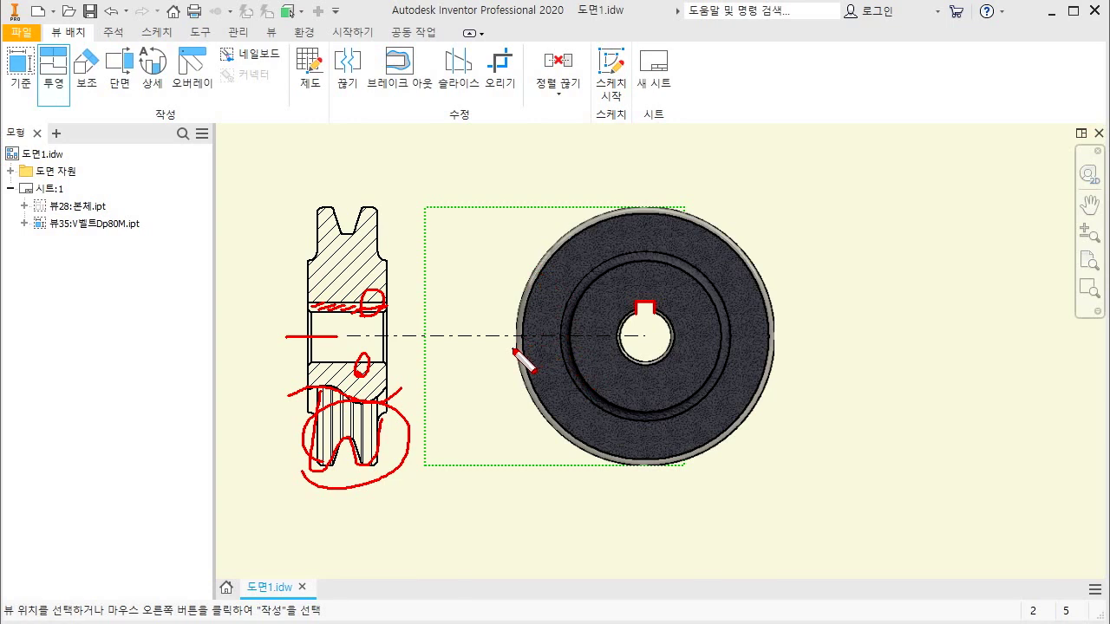
key(Escape)
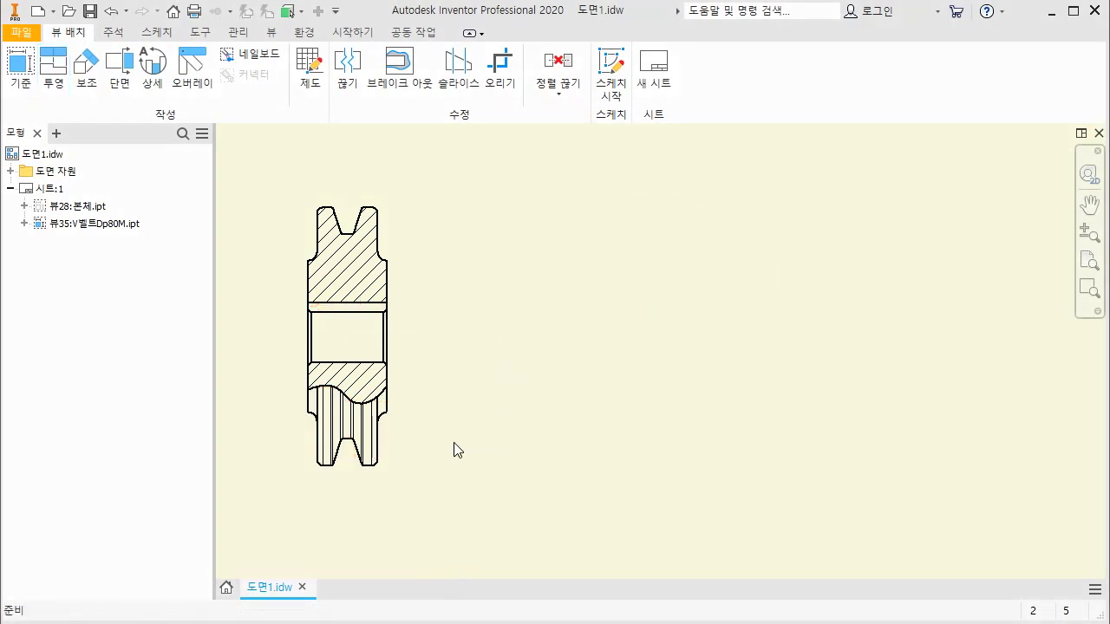
key(ctrl+2)
mouse_move(282, 401)
mouse_down()
mouse_move(313, 384)
mouse_move(349, 401)
mouse_move(409, 372)
mouse_up()
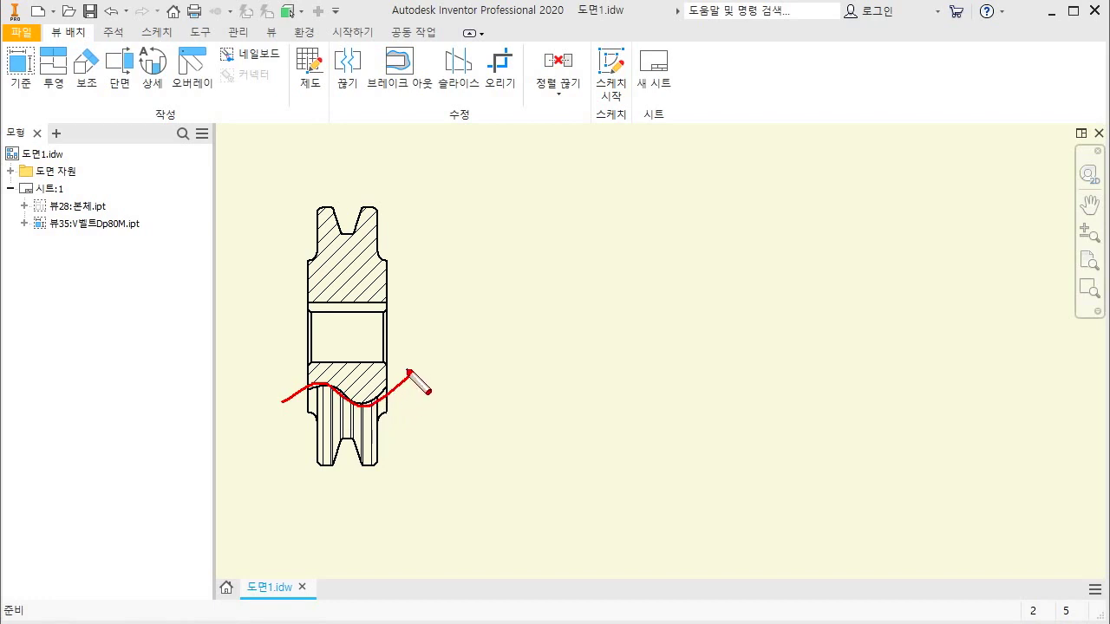
drag(281, 344, 436, 342)
drag(309, 362, 418, 364)
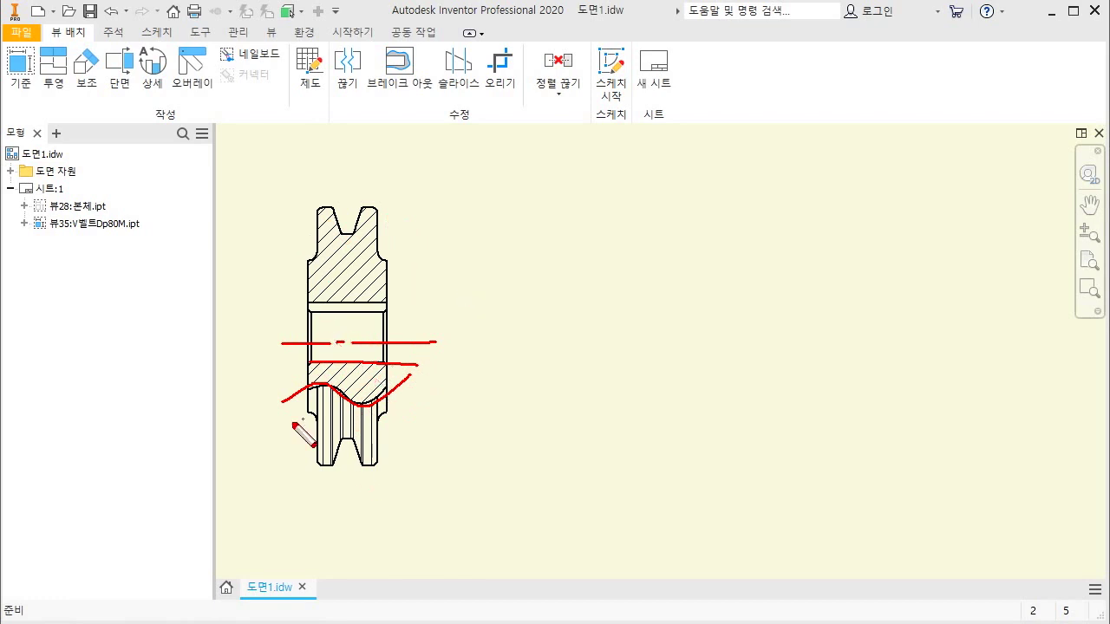
mouse_move(282, 401)
mouse_down()
mouse_move(343, 390)
mouse_move(363, 403)
mouse_up()
drag(283, 368, 451, 356)
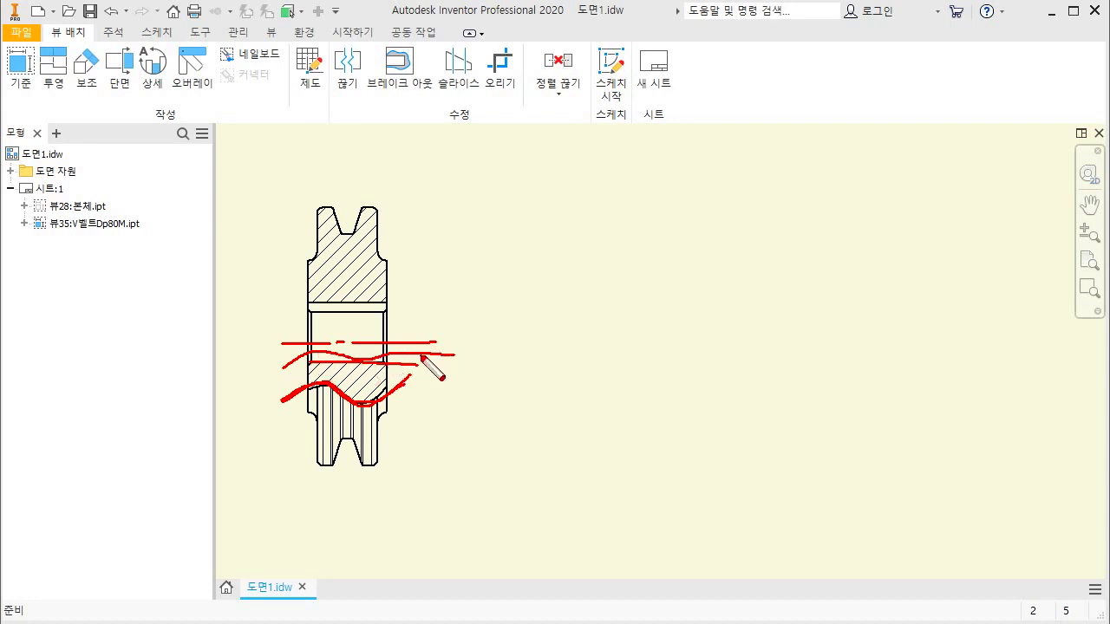
mouse_move(279, 404)
mouse_down()
mouse_move(338, 390)
mouse_move(360, 398)
mouse_up()
mouse_move(310, 365)
mouse_down()
mouse_move(356, 363)
mouse_move(358, 392)
mouse_move(365, 386)
mouse_up()
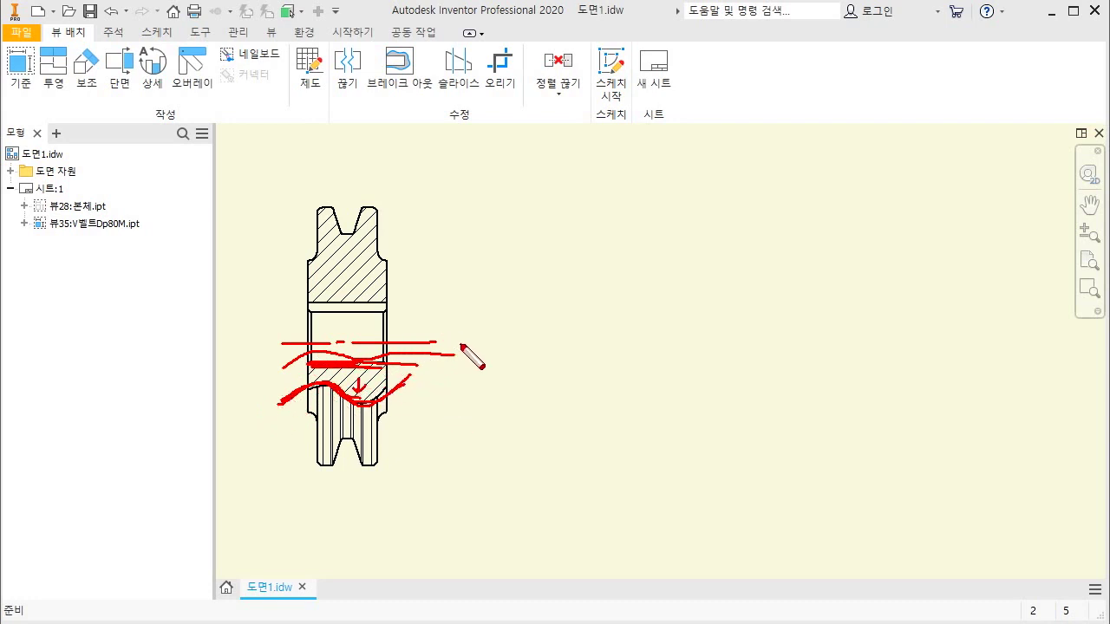
key(Escape)
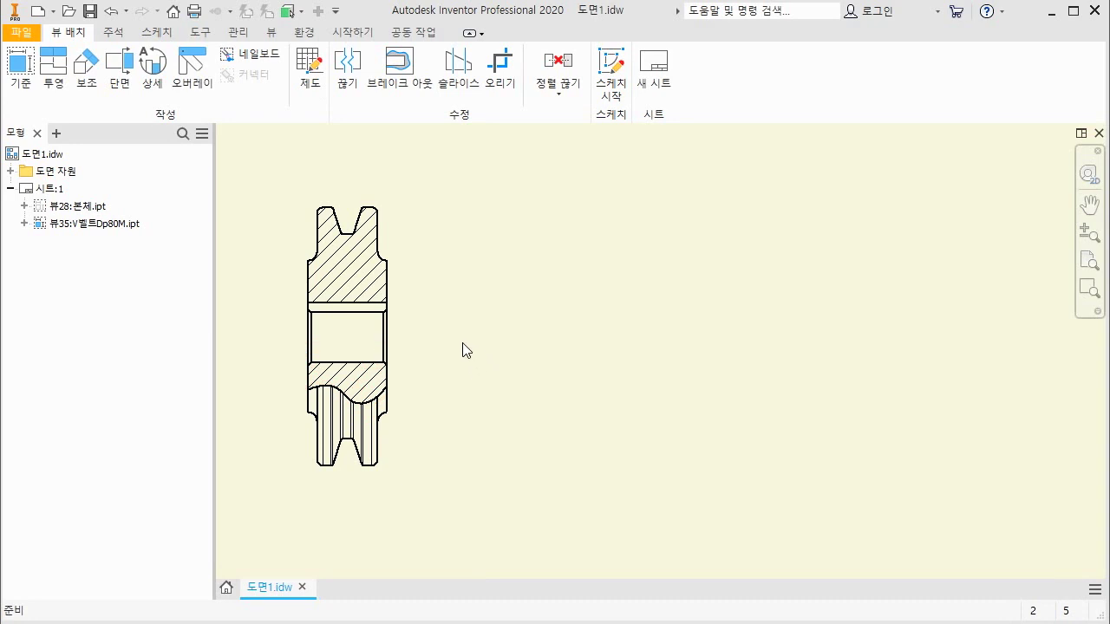
- Place a base view of V벨트Dp80M.ipt at 1:1 scale with hidden lines, beside the existing sectioned pulley view
click(20, 74)
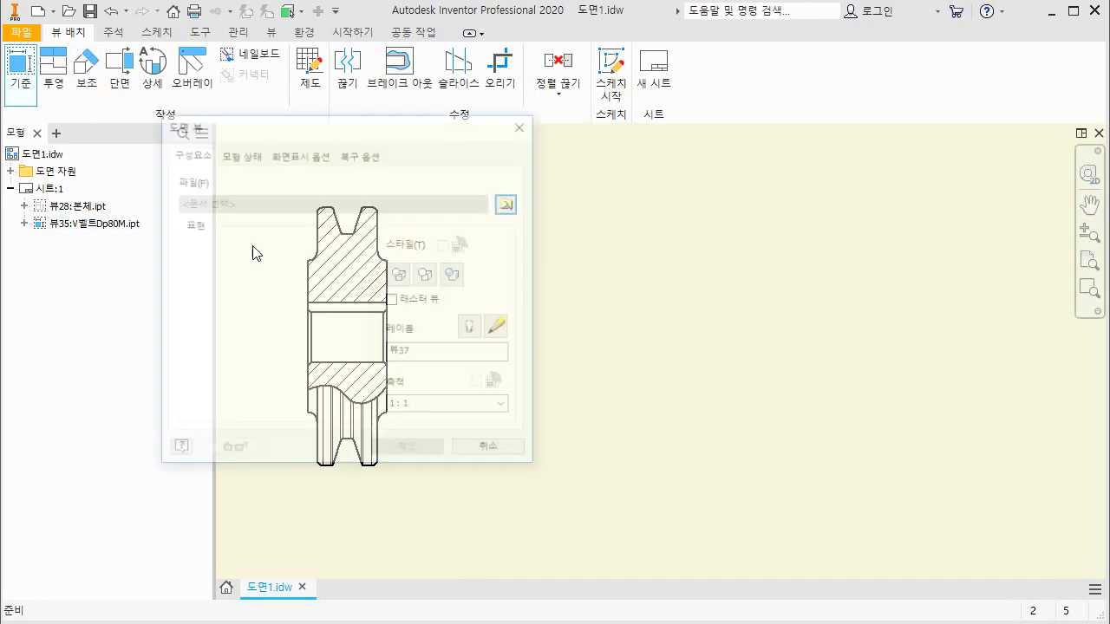
click(510, 205)
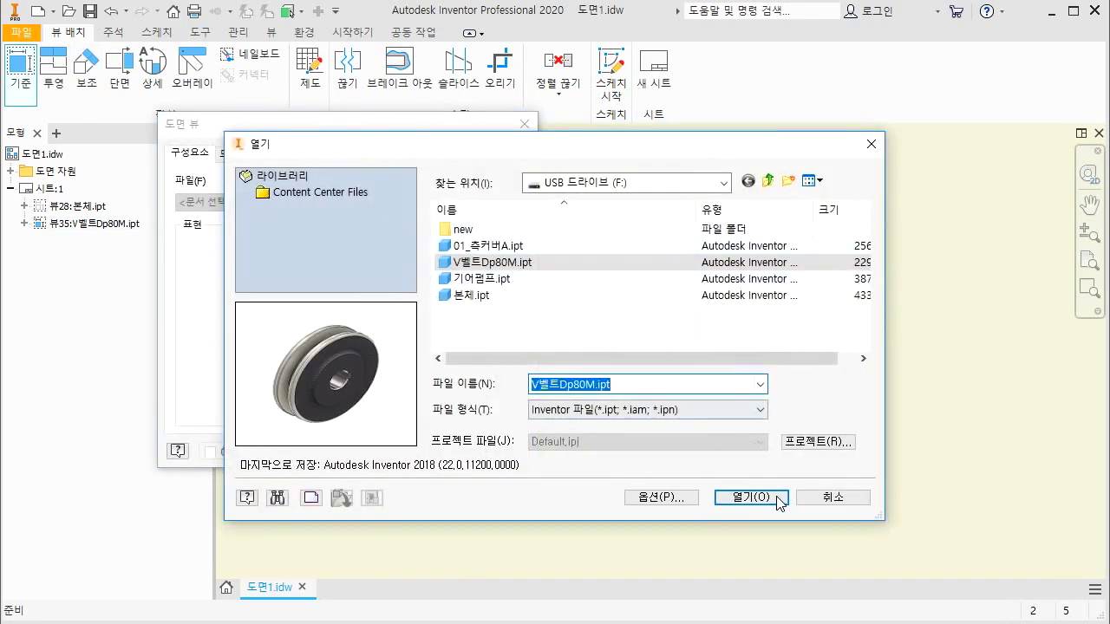
click(770, 491)
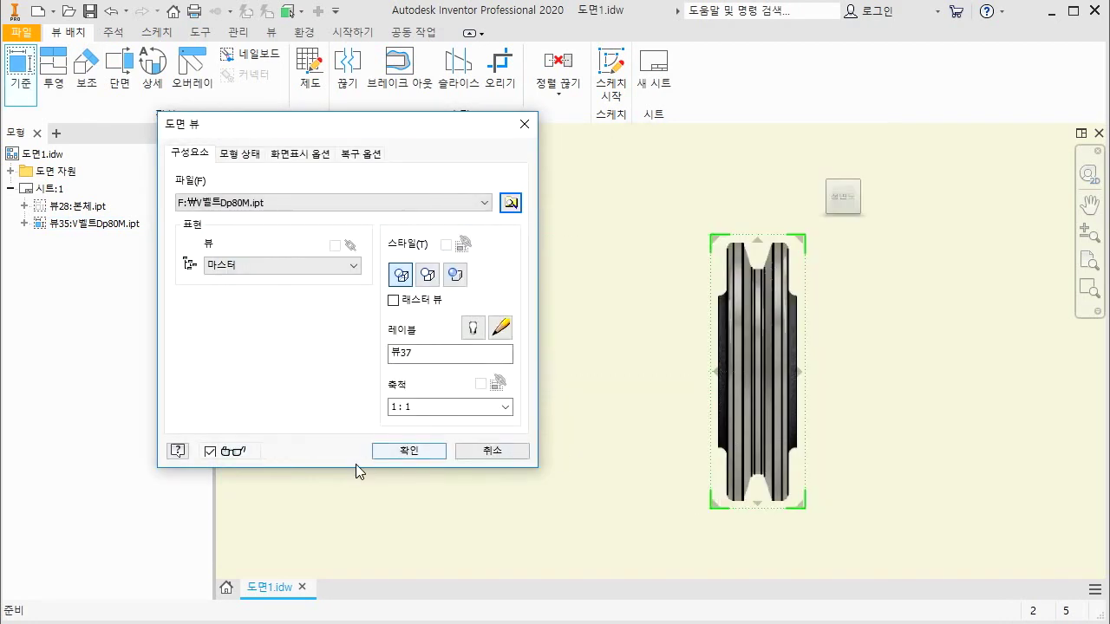
click(420, 458)
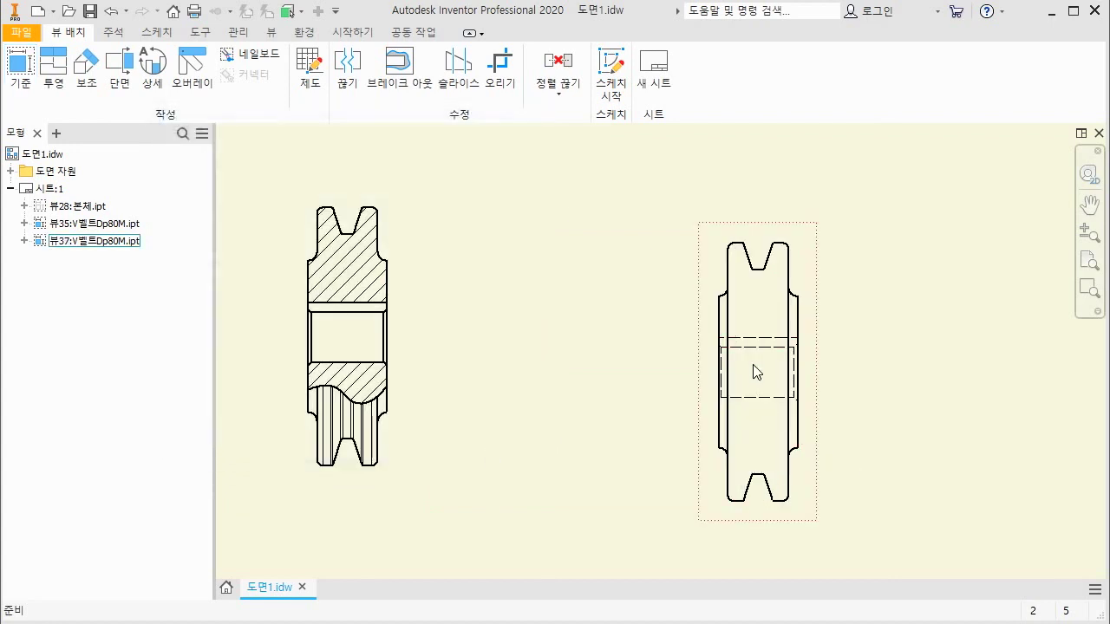
mouse_move(712, 339)
mouse_down()
mouse_move(804, 343)
mouse_move(769, 353)
mouse_move(714, 341)
mouse_up()
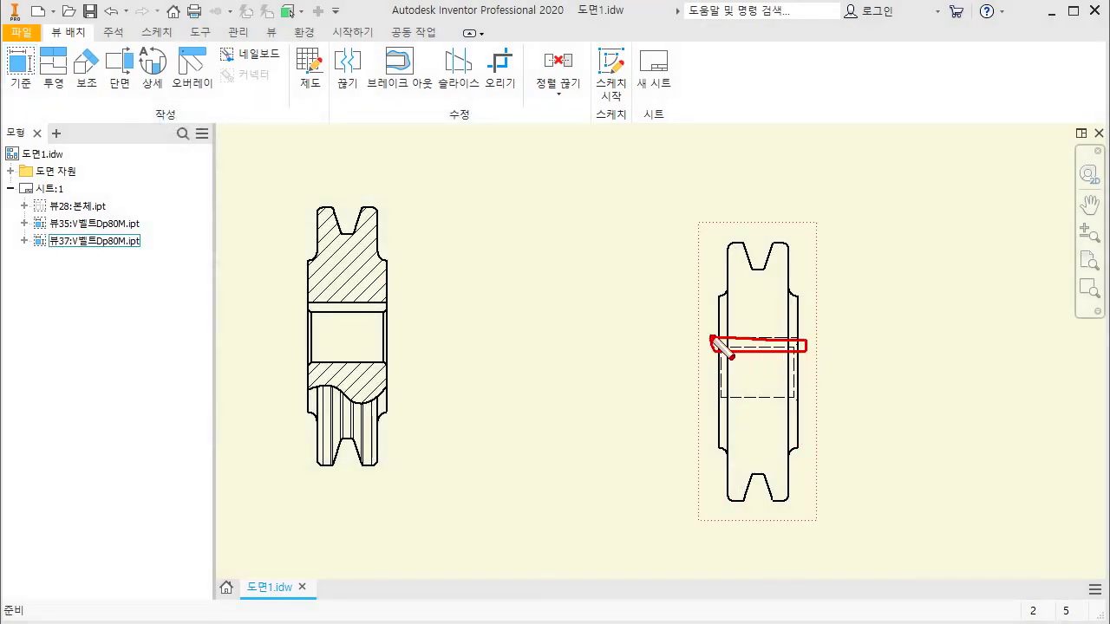
drag(842, 356, 842, 330)
drag(838, 337, 849, 328)
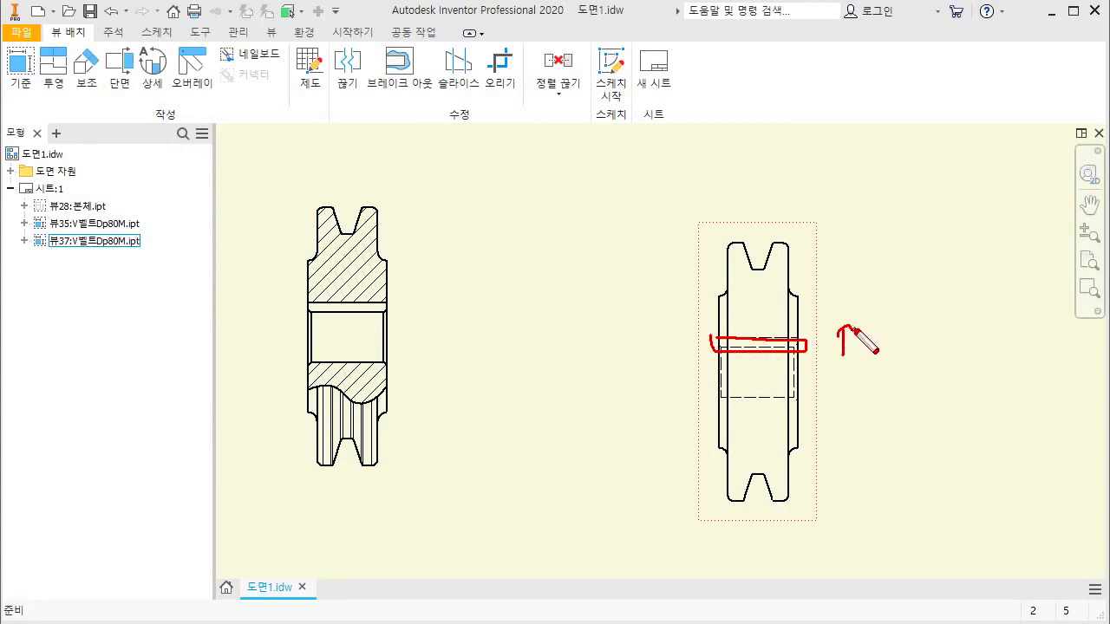
key(Escape)
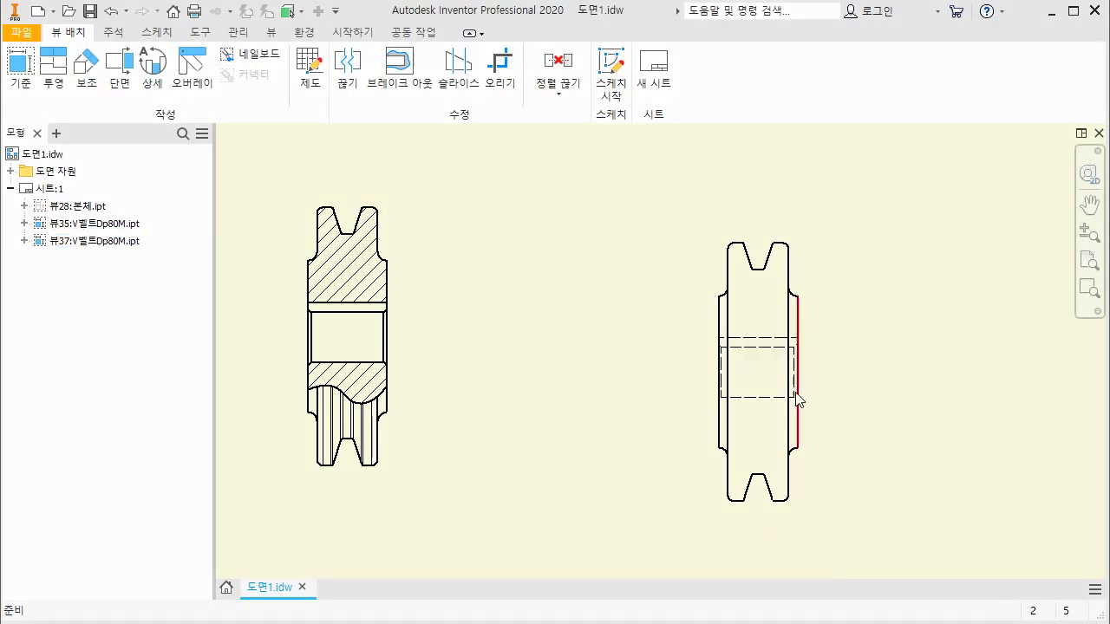
- Create a projected side view from the new pulley base view, placed to its right
scroll(631, 331, down, 3)
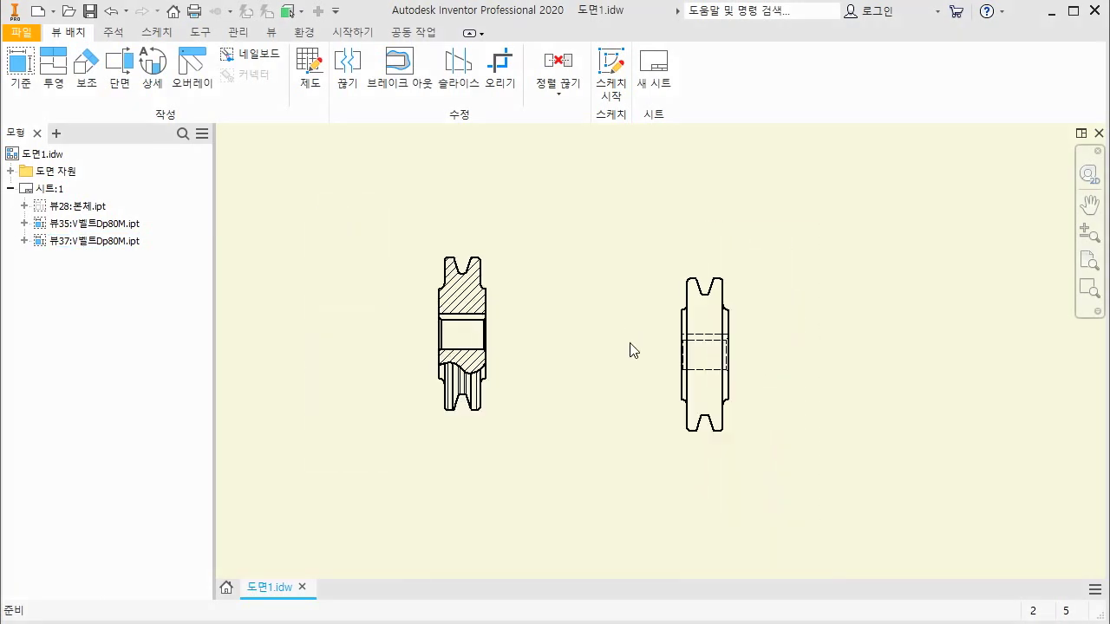
scroll(707, 313, up, 4)
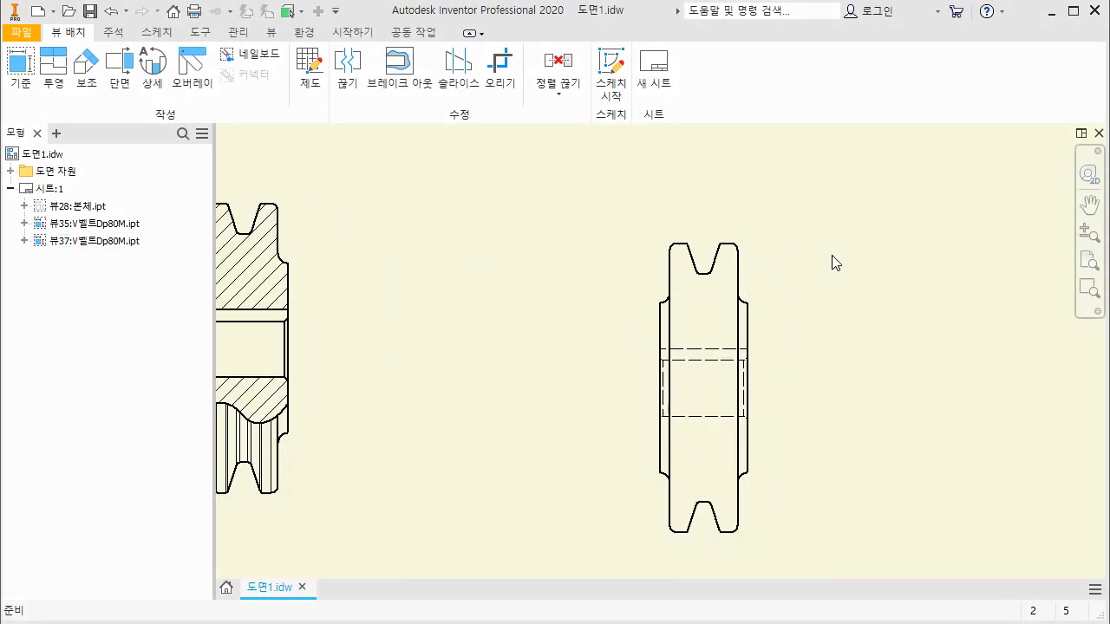
right_click(756, 268)
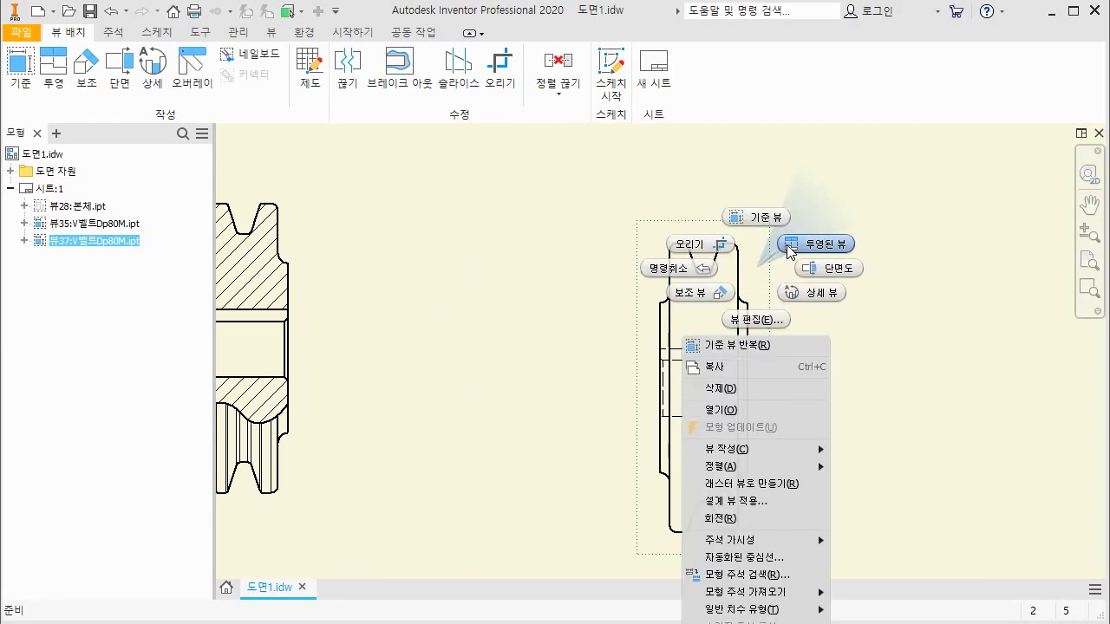
click(761, 243)
click(957, 328)
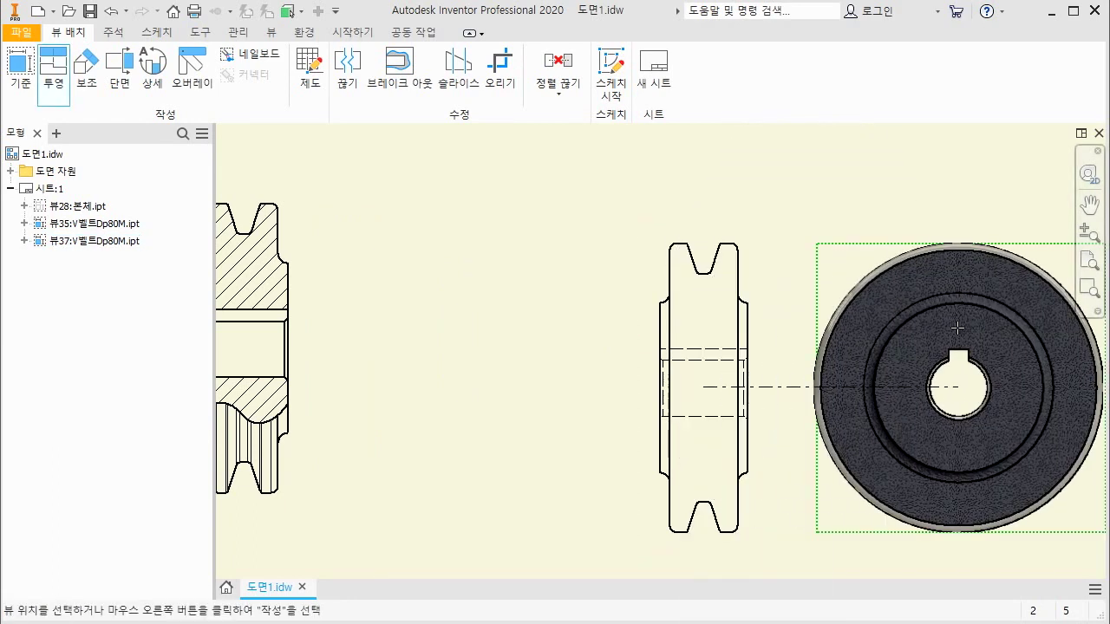
right_click(958, 328)
click(1004, 333)
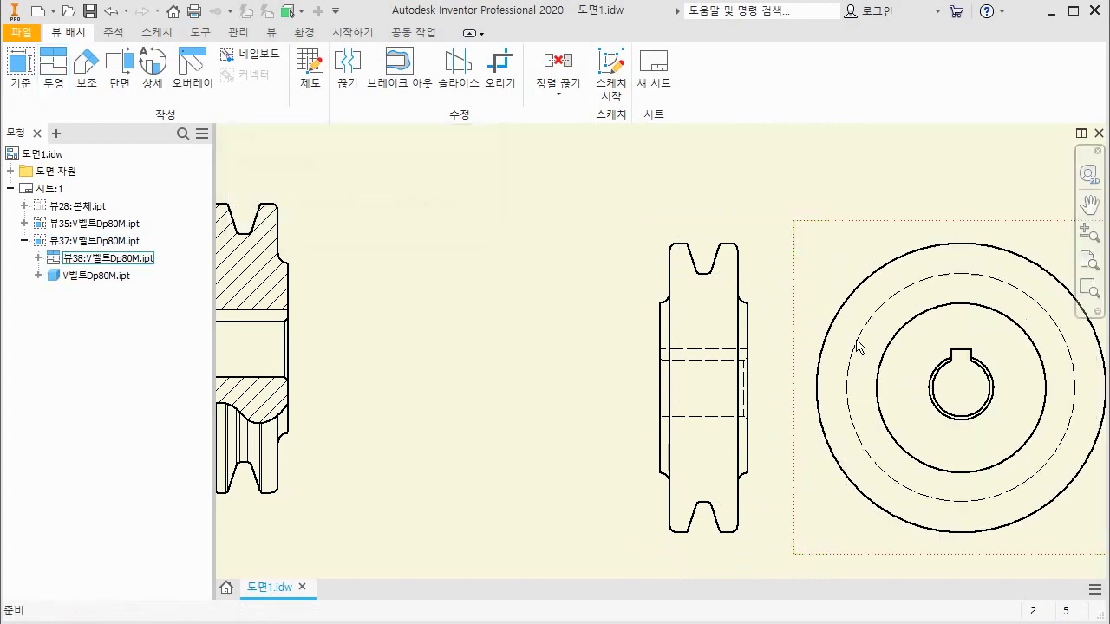
- Start a sketch attached to the new unsectioned base view of the pulley
scroll(604, 346, down, 3)
scroll(692, 325, up, 3)
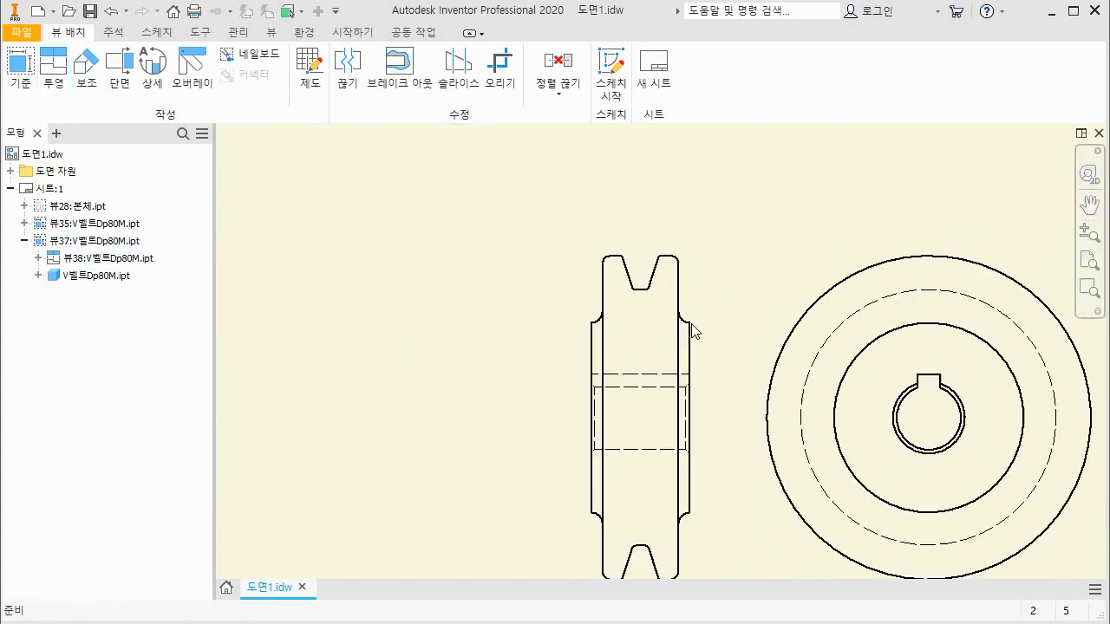
click(637, 254)
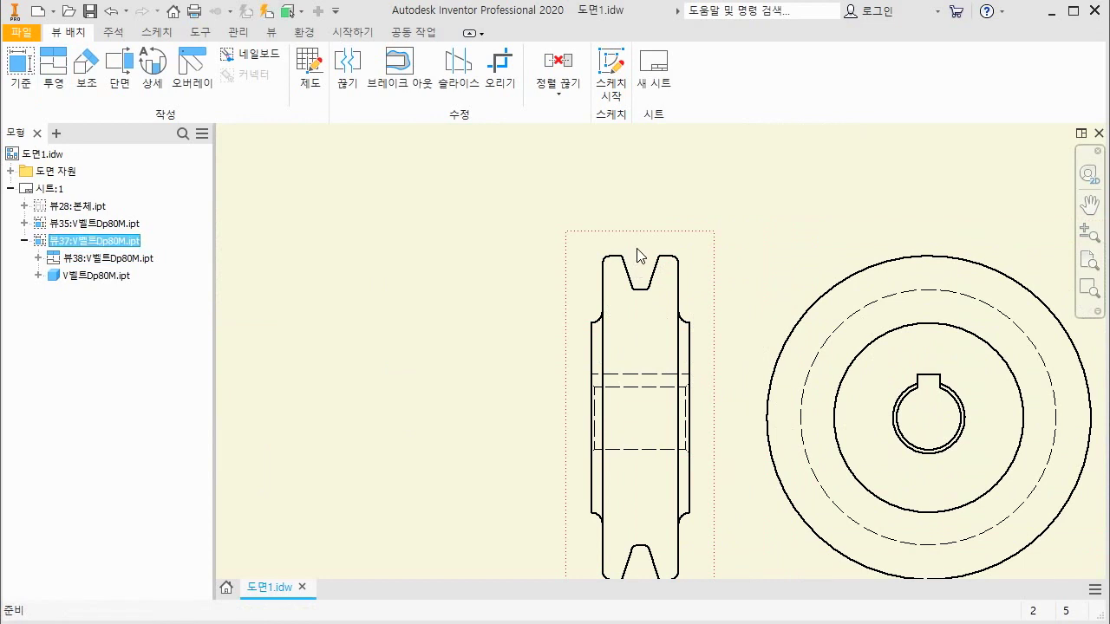
key(s)
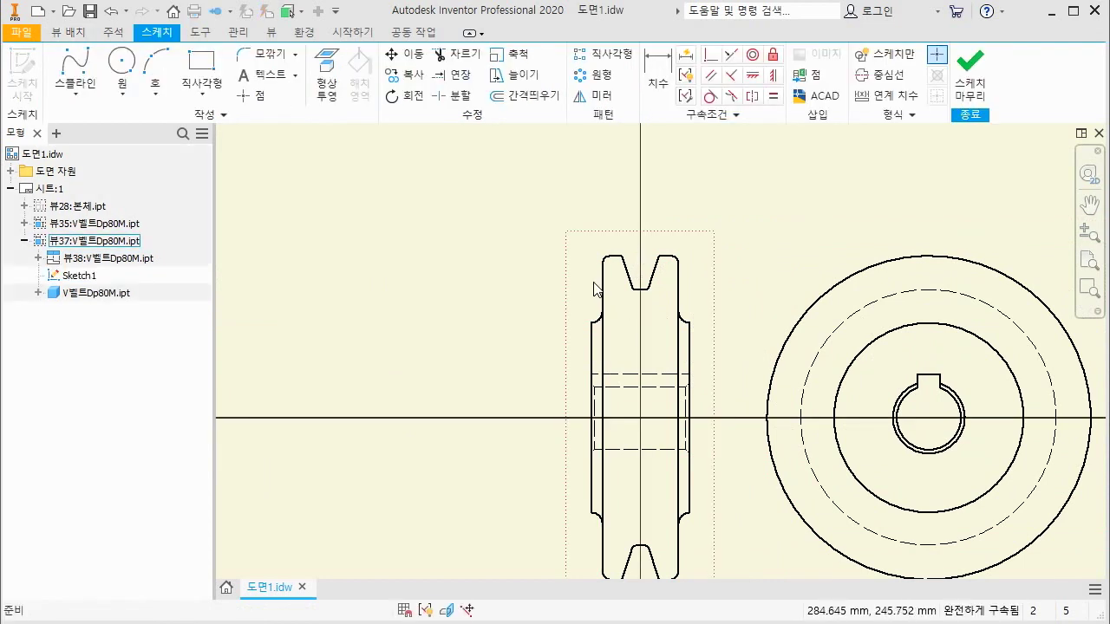
- Start a control-vertex spline with a wavy break line across the pulley base view, just below the bore
scroll(466, 254, down, 3)
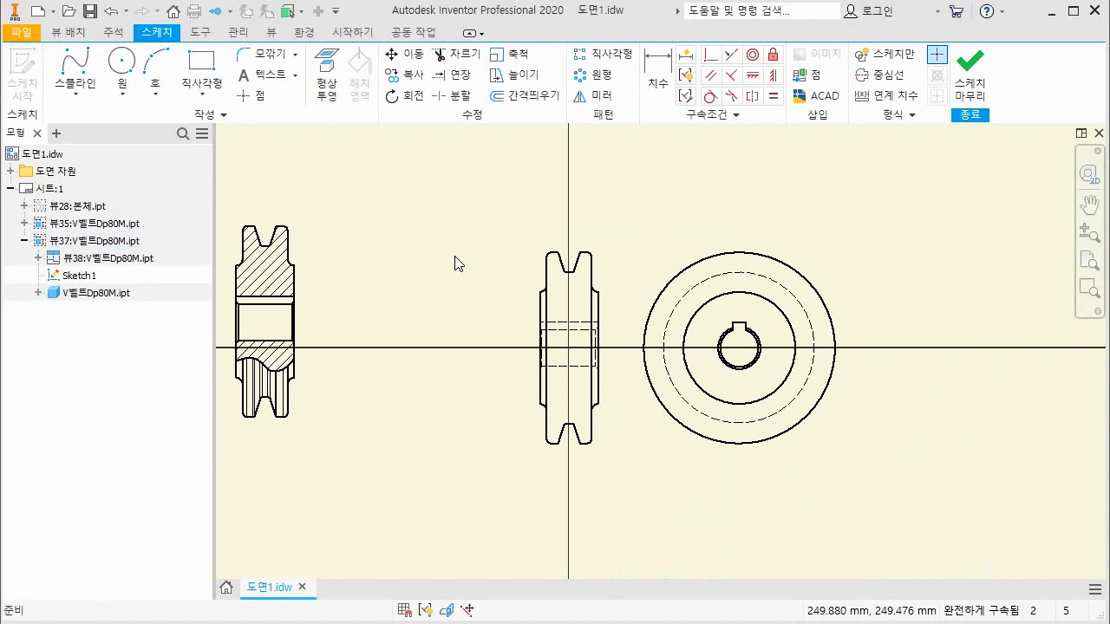
click(77, 94)
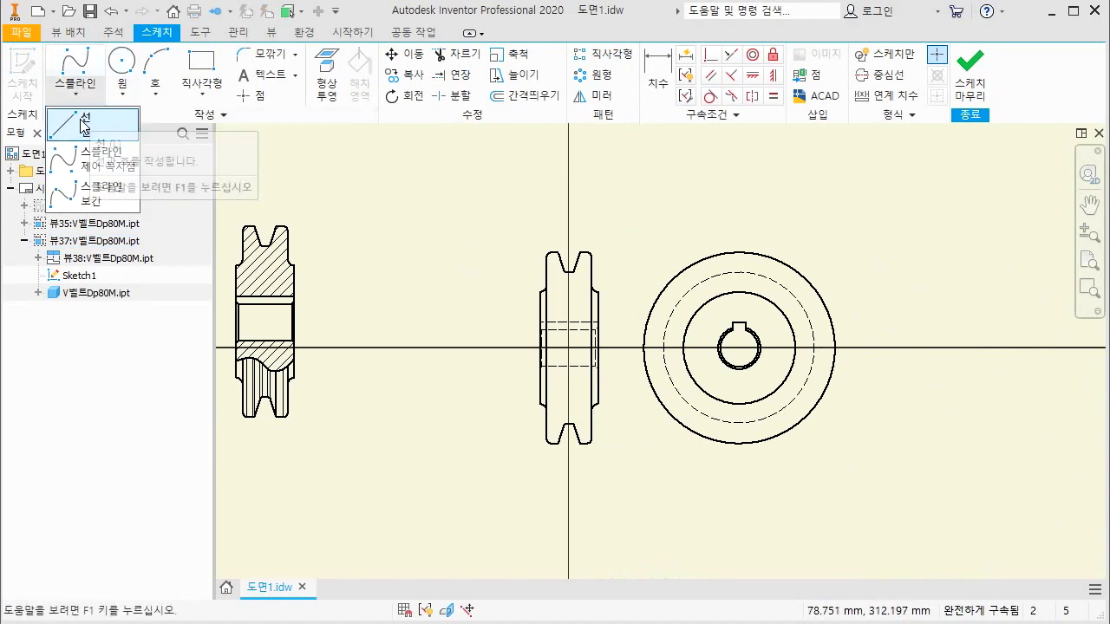
click(100, 192)
scroll(574, 394, down, 3)
scroll(541, 380, down, 2)
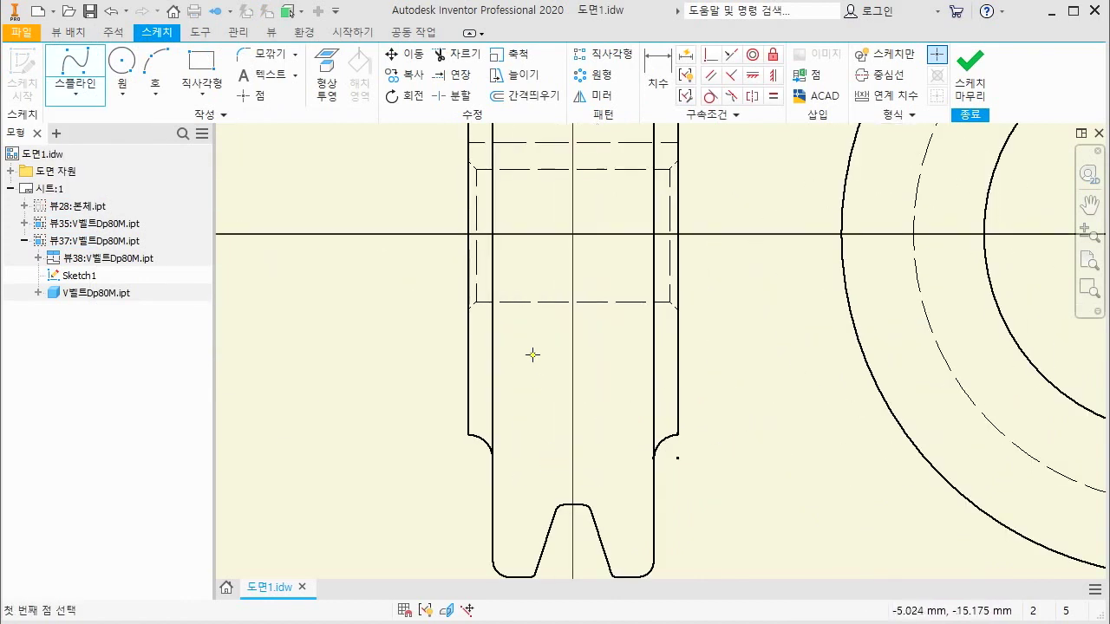
click(417, 399)
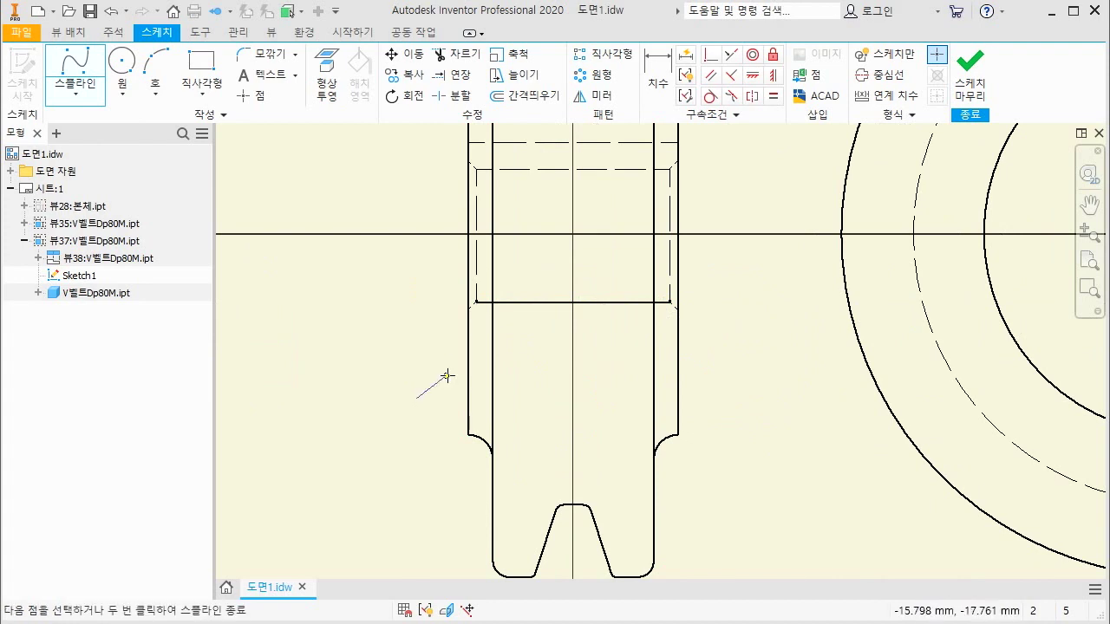
click(499, 365)
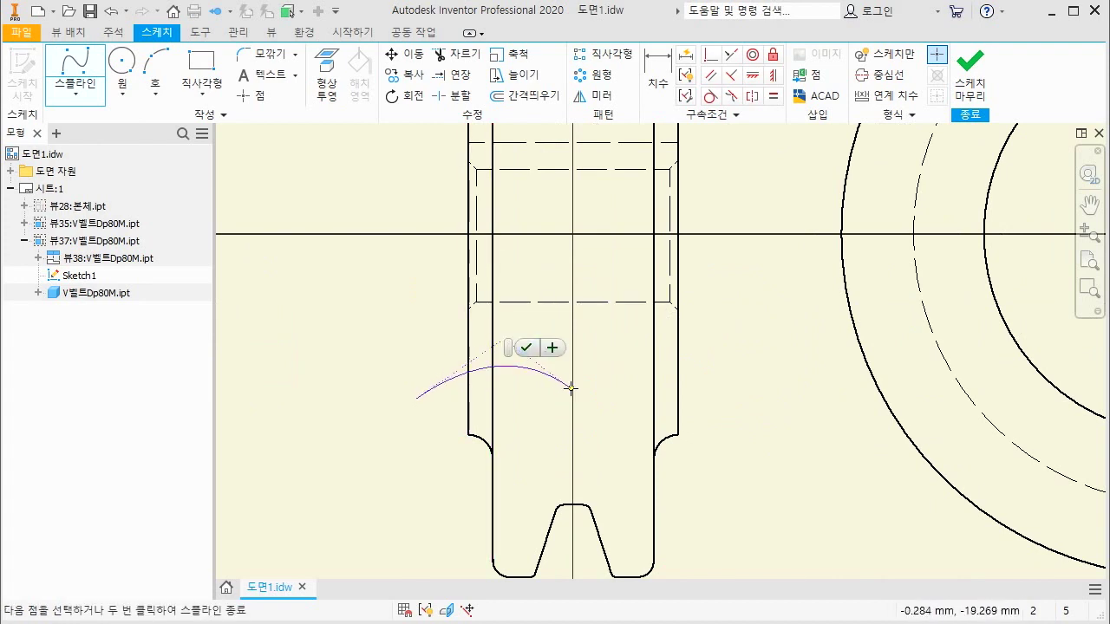
click(605, 414)
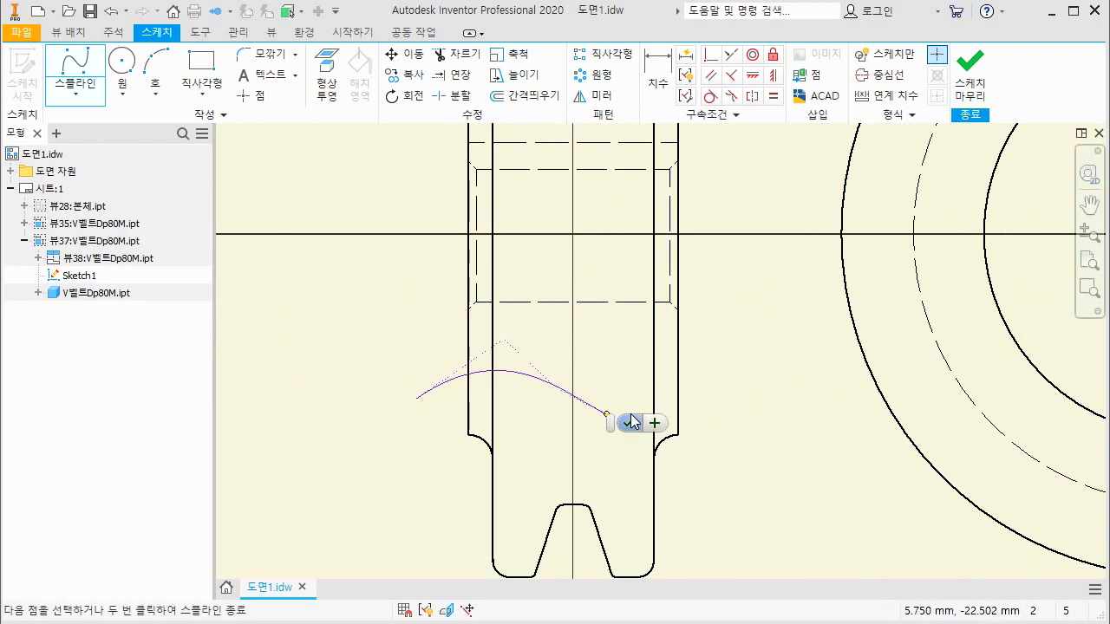
click(707, 376)
scroll(706, 377, down, 3)
click(725, 345)
scroll(726, 346, down, 3)
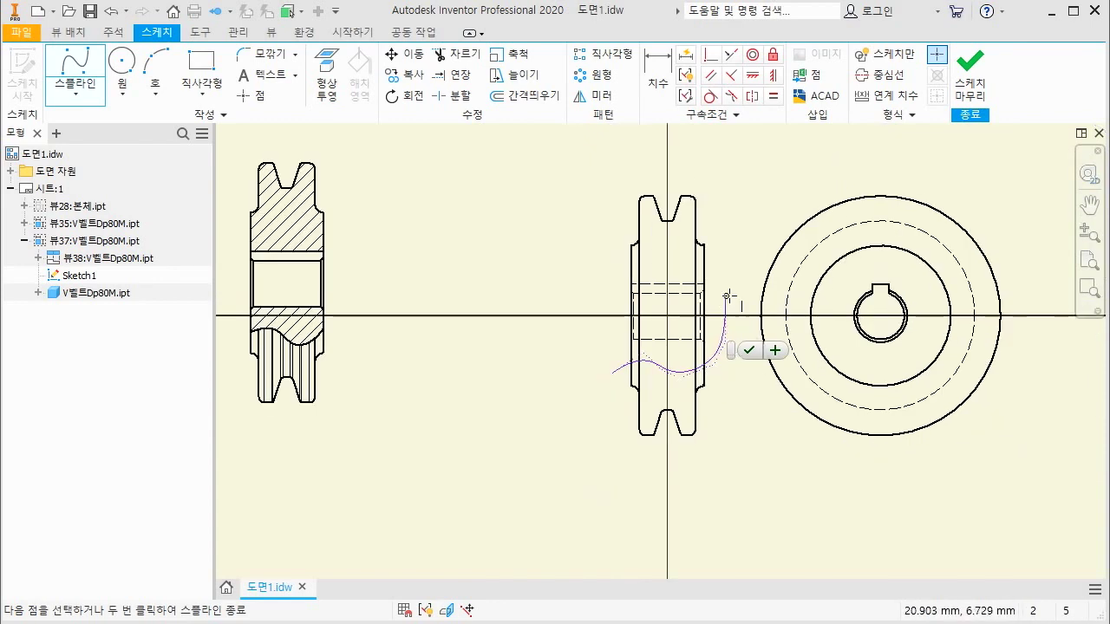
- Continue the spline around the upper part of the pulley, close it at its start point and finish the sketch
click(725, 297)
click(735, 222)
click(718, 173)
click(652, 172)
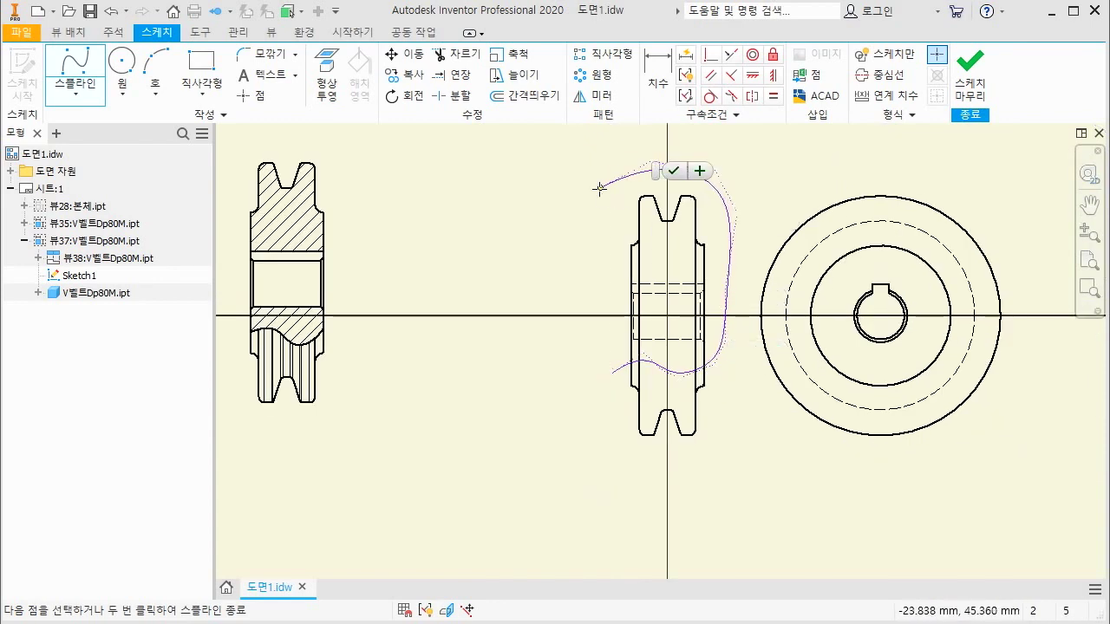
click(587, 242)
click(585, 330)
scroll(589, 351, up, 4)
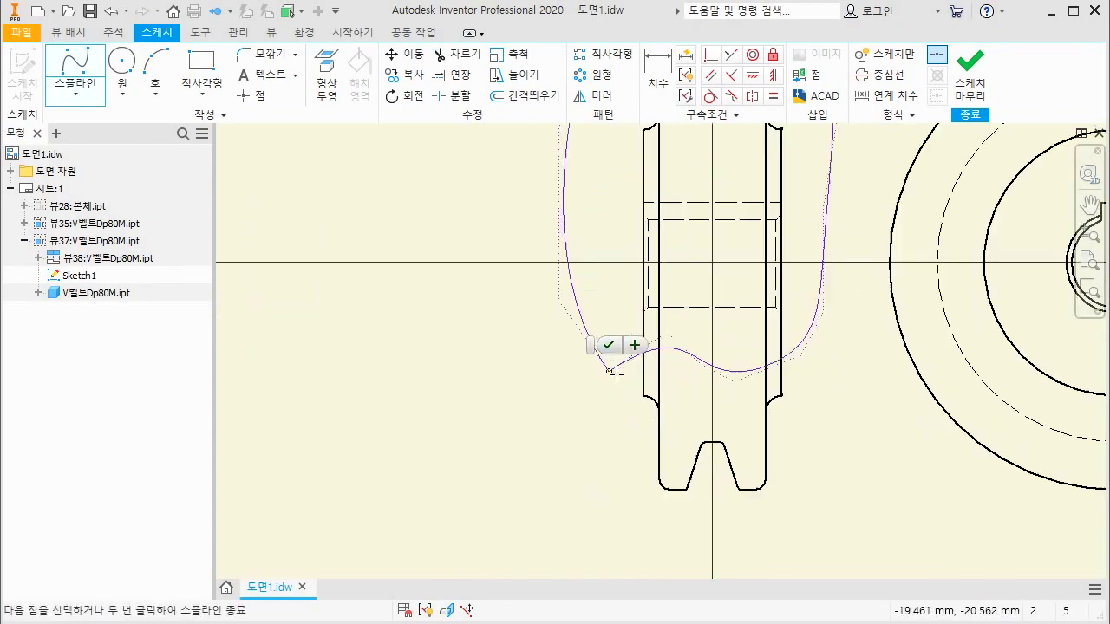
double_click(562, 356)
scroll(556, 373, down, 5)
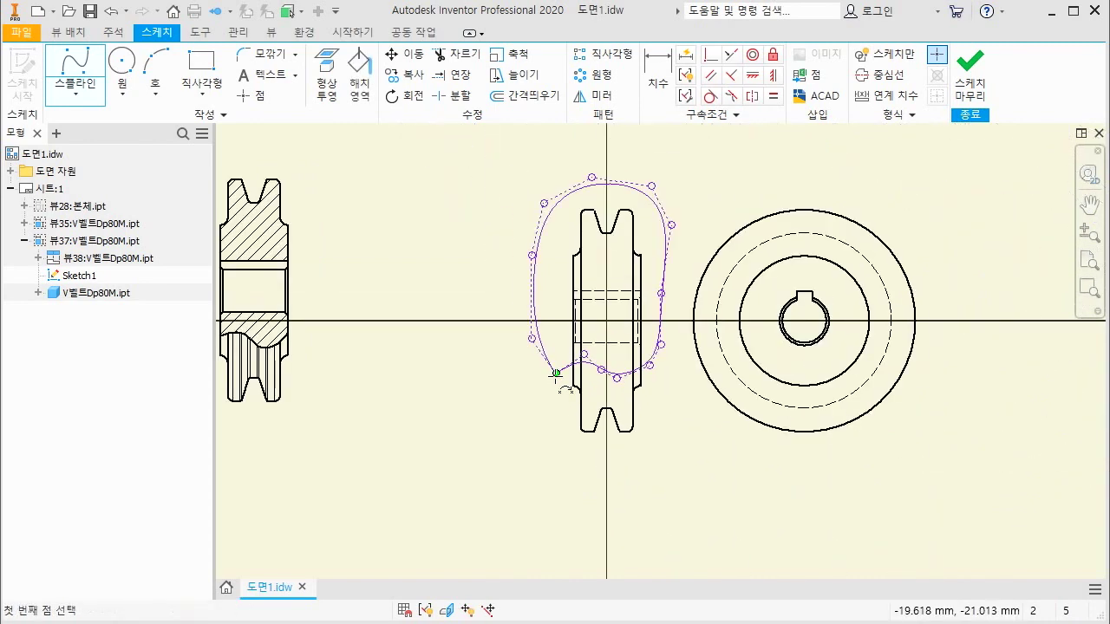
click(964, 76)
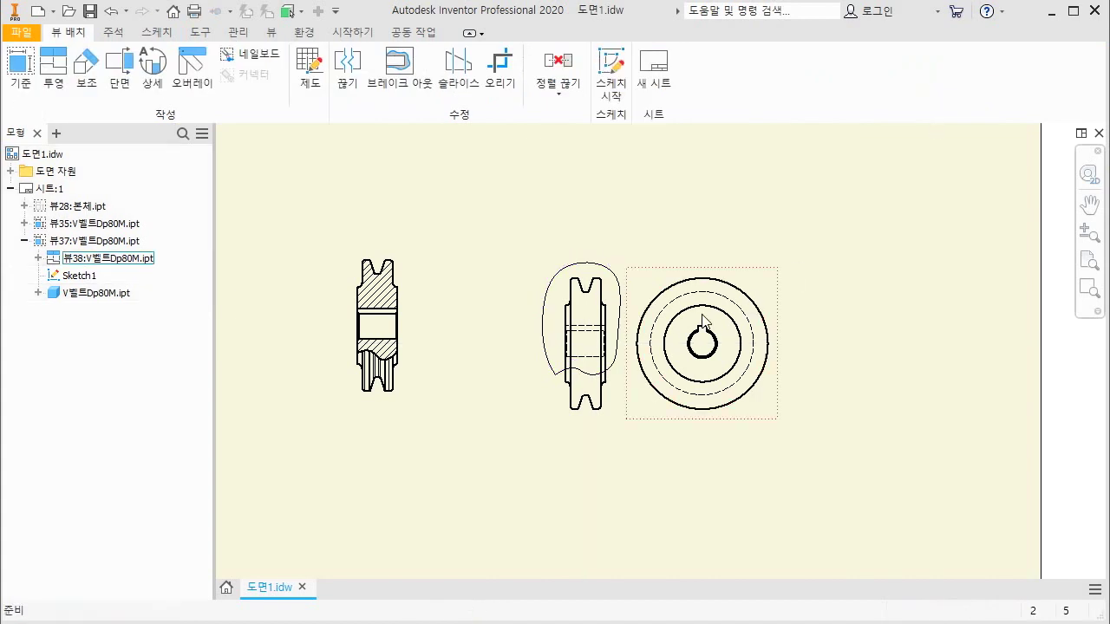
- Create a break-out section in the base view from the closed spline, with depth 0 from the midpoint of the keyway's top edge in the side view
scroll(667, 328, up, 2)
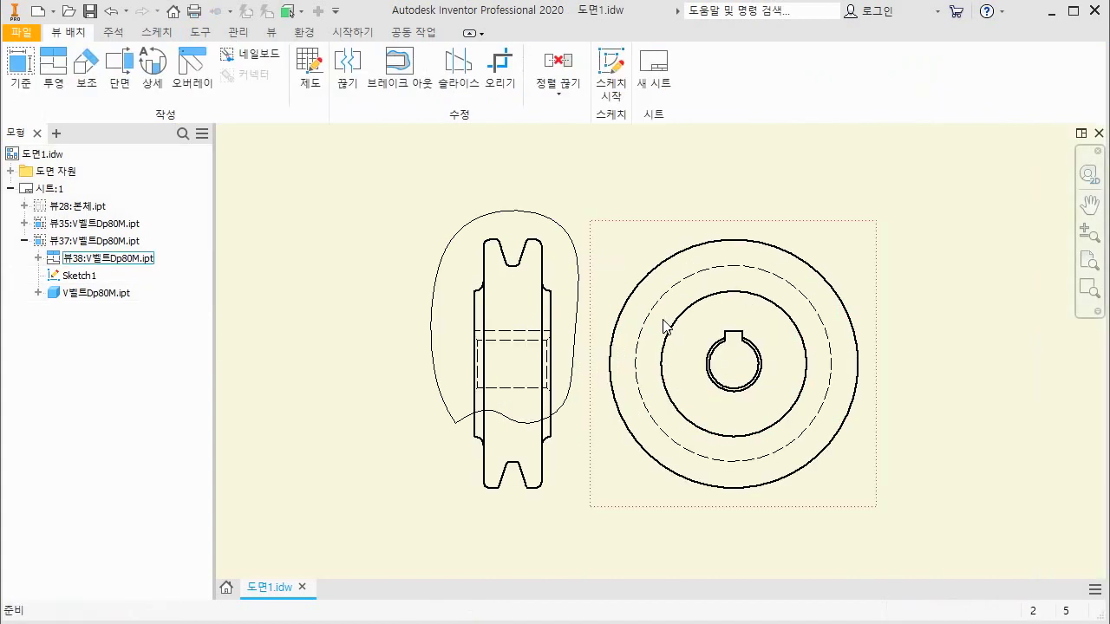
click(395, 82)
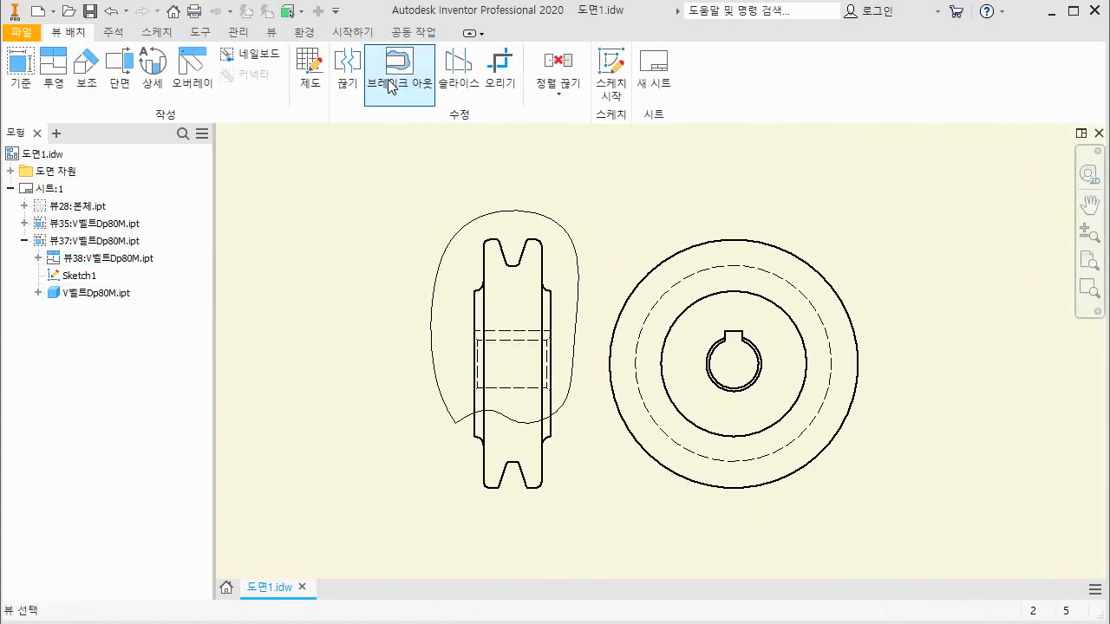
click(555, 495)
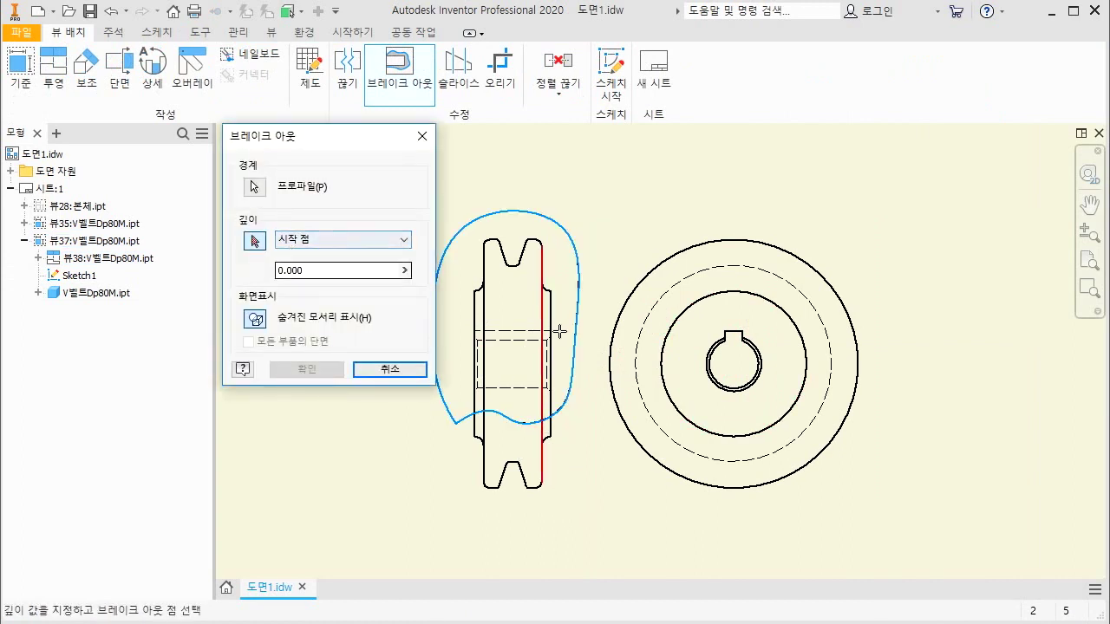
click(733, 363)
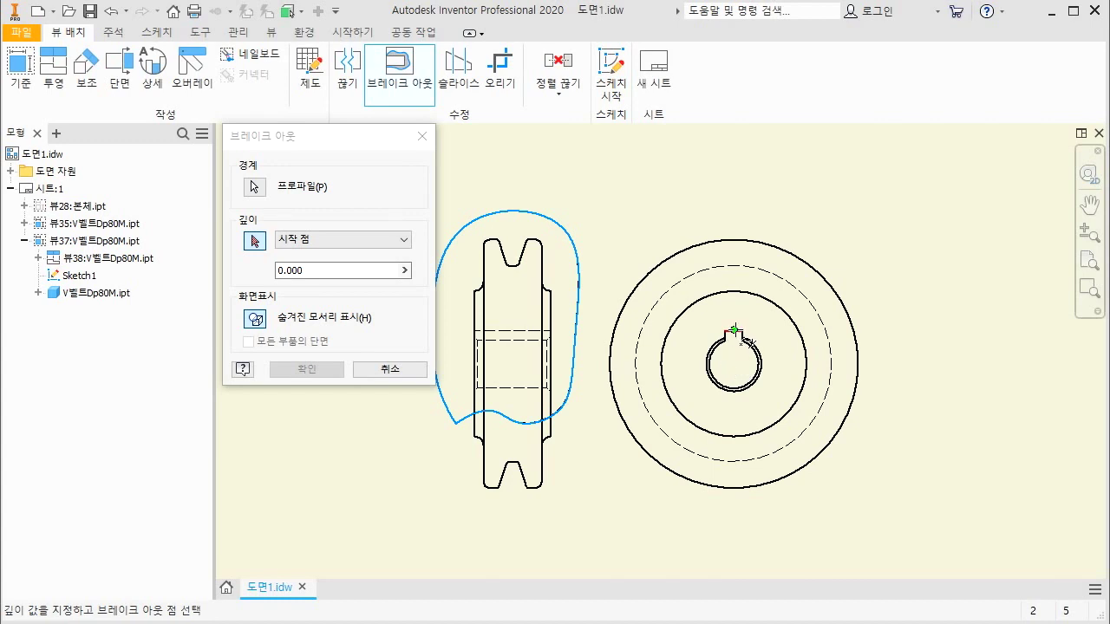
click(743, 339)
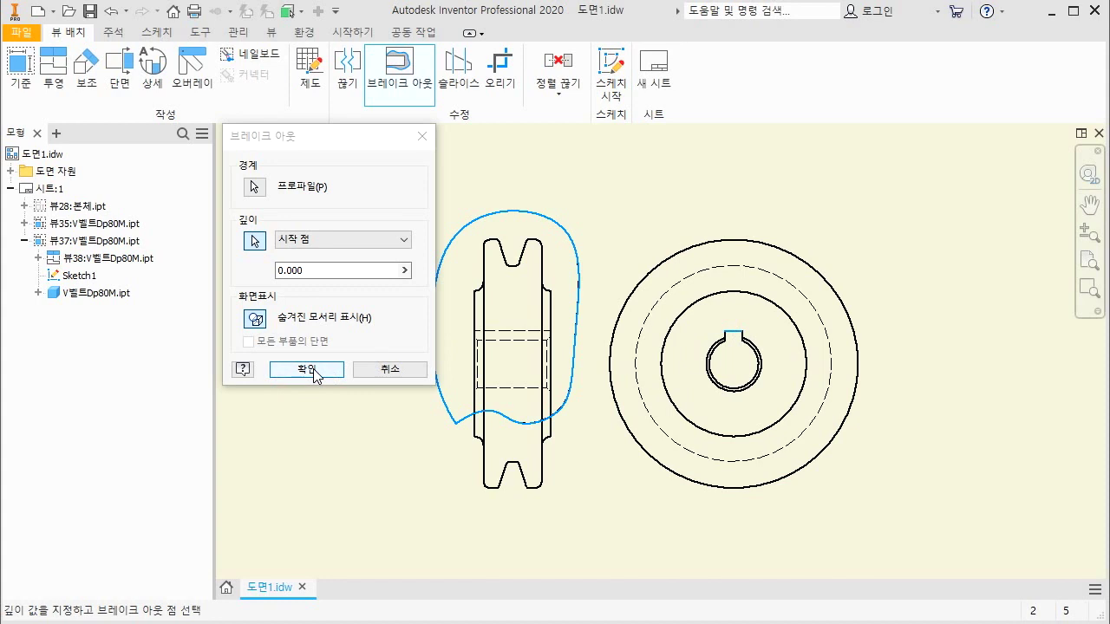
click(308, 370)
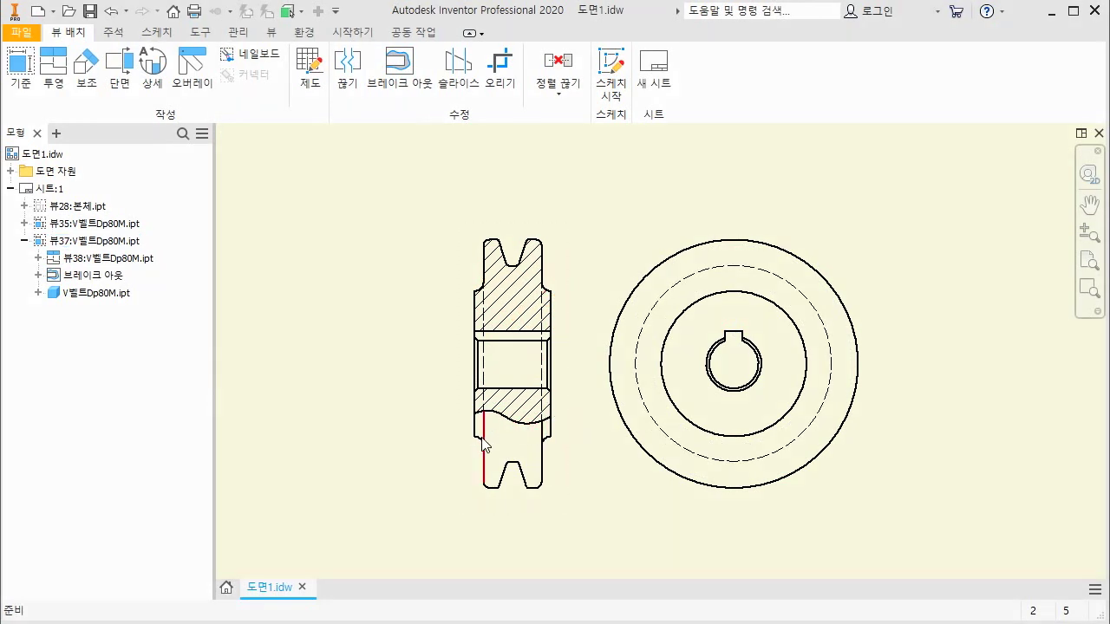
click(406, 82)
key(Escape)
scroll(574, 306, down, 5)
scroll(654, 296, up, 3)
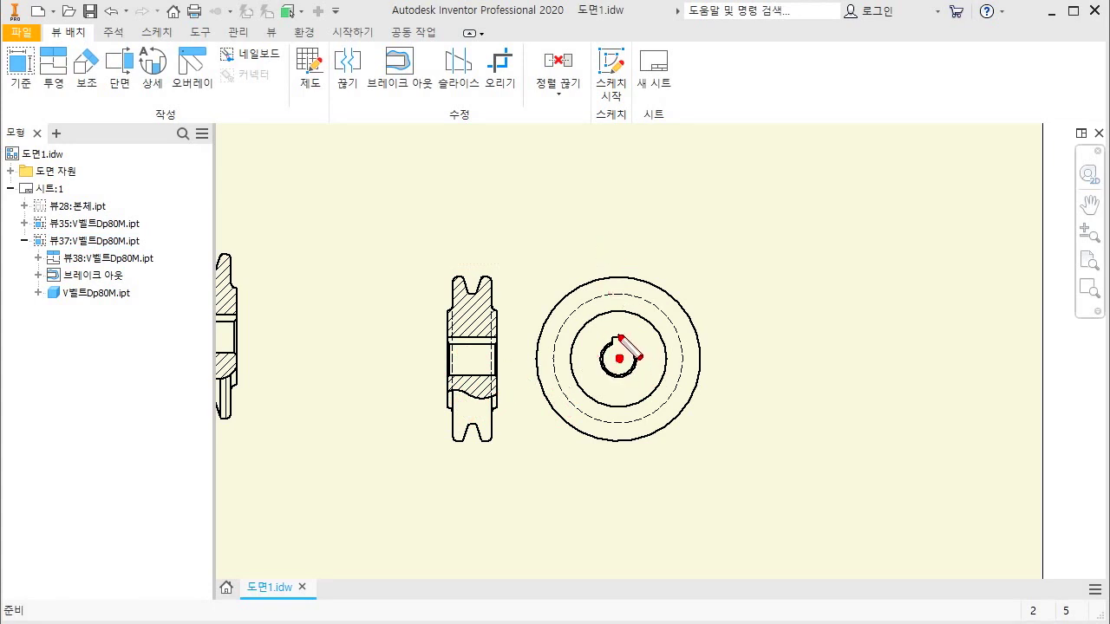
click(619, 473)
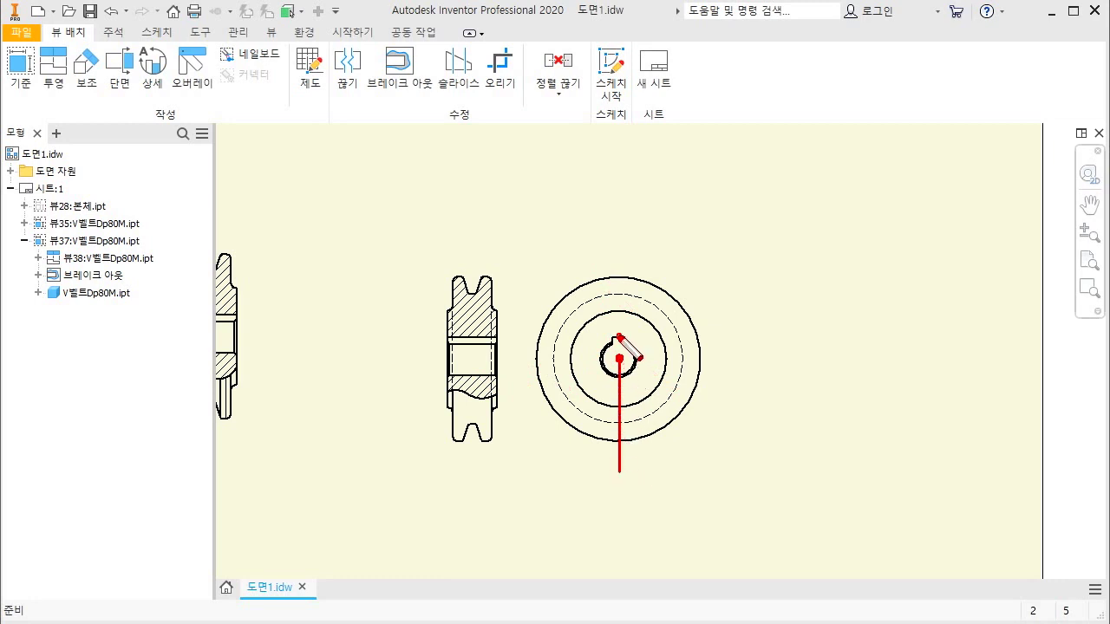
click(619, 238)
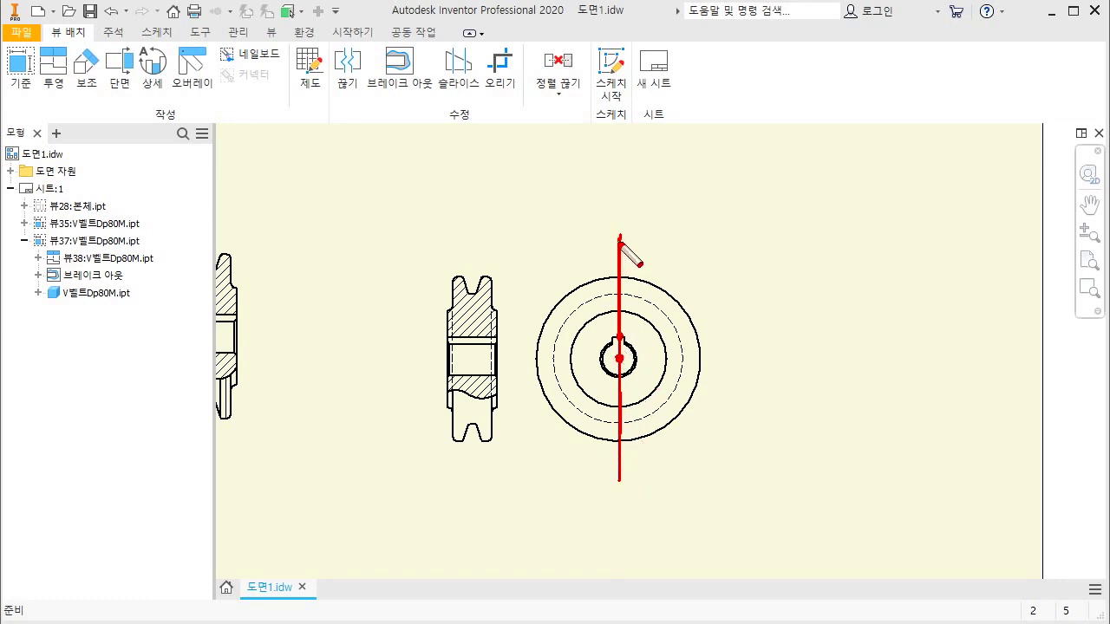
drag(619, 240, 612, 475)
drag(528, 294, 622, 292)
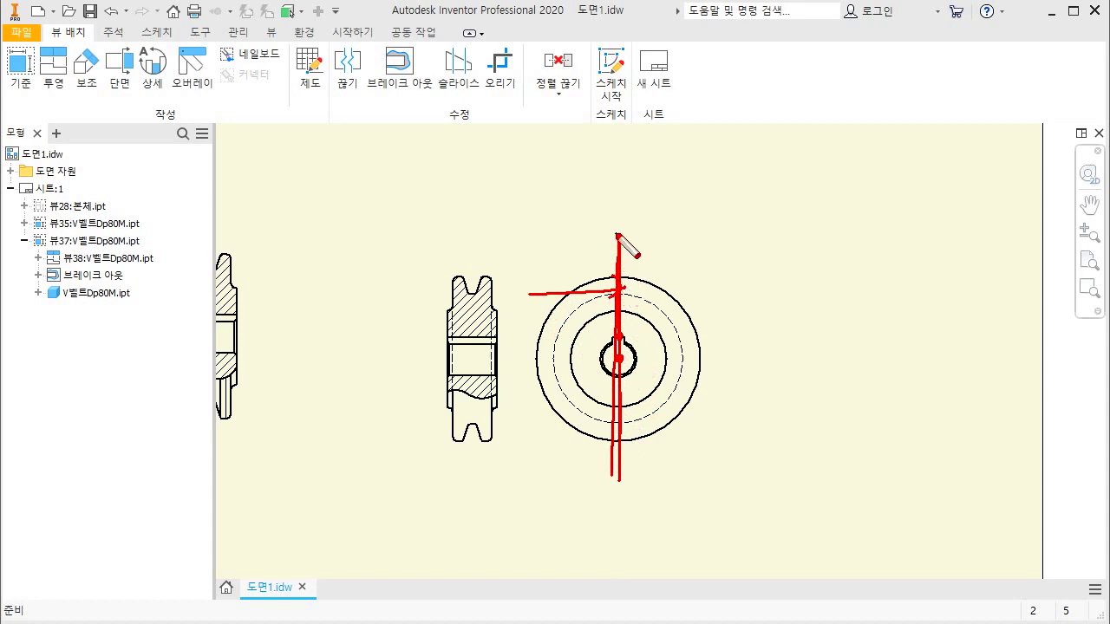
mouse_move(619, 236)
mouse_down()
mouse_move(624, 470)
mouse_move(610, 239)
mouse_move(607, 362)
mouse_up()
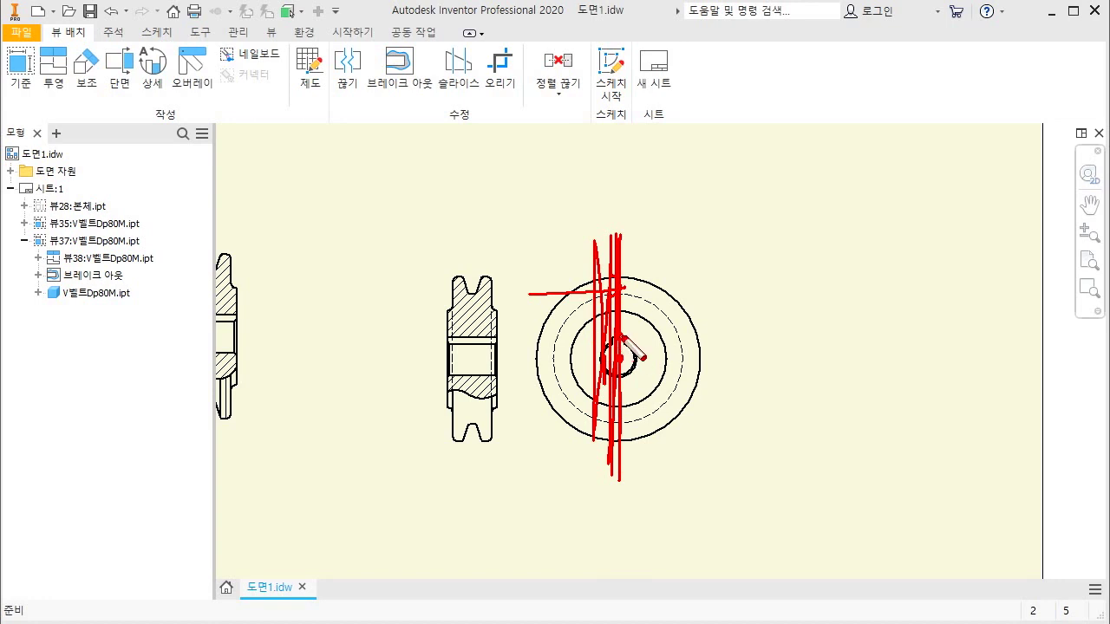
click(432, 331)
mouse_move(435, 264)
mouse_down()
mouse_move(431, 322)
mouse_move(525, 346)
mouse_move(431, 274)
mouse_up()
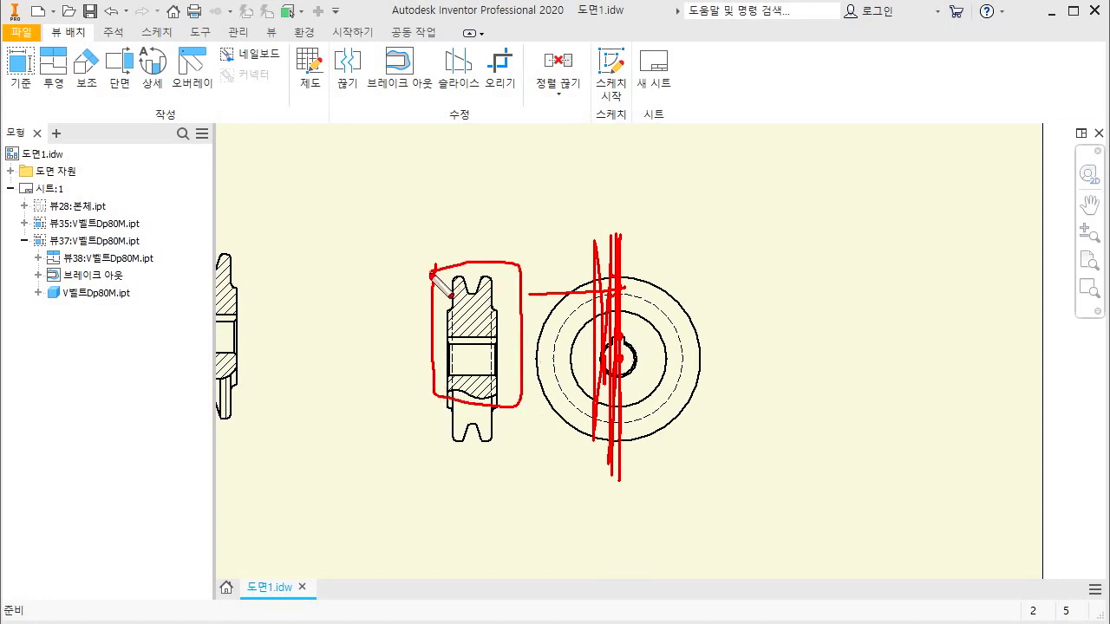
key(Escape)
scroll(493, 387, up, 7)
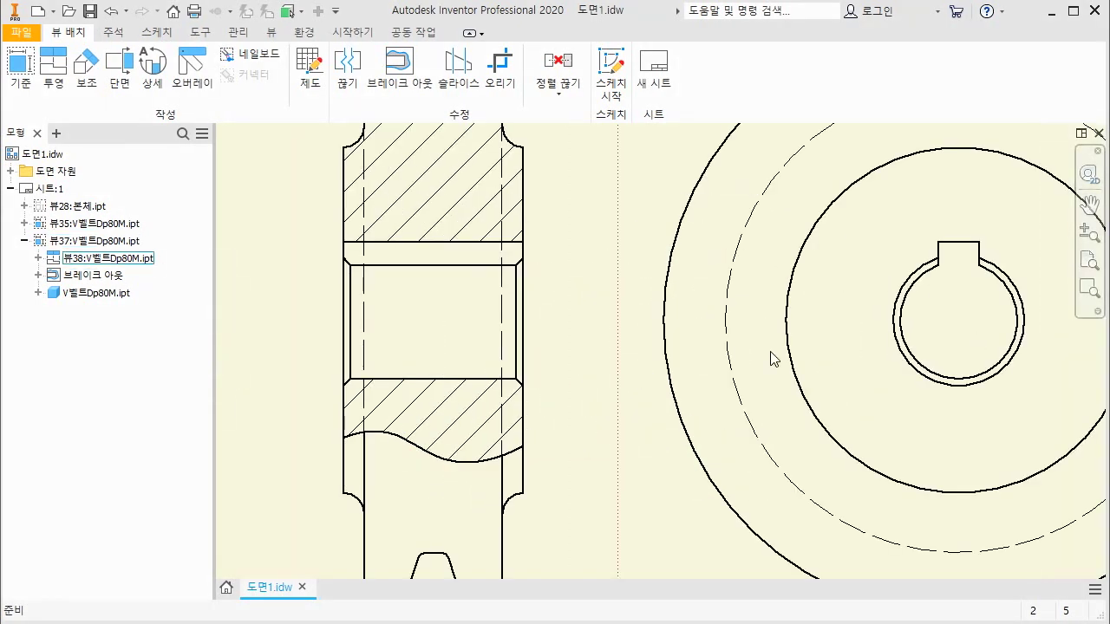
scroll(706, 333, down, 3)
key(ctrl+2)
drag(501, 386, 506, 478)
mouse_move(521, 408)
mouse_down()
mouse_move(517, 452)
mouse_move(536, 438)
mouse_move(546, 478)
mouse_up()
key(Escape)
click(549, 477)
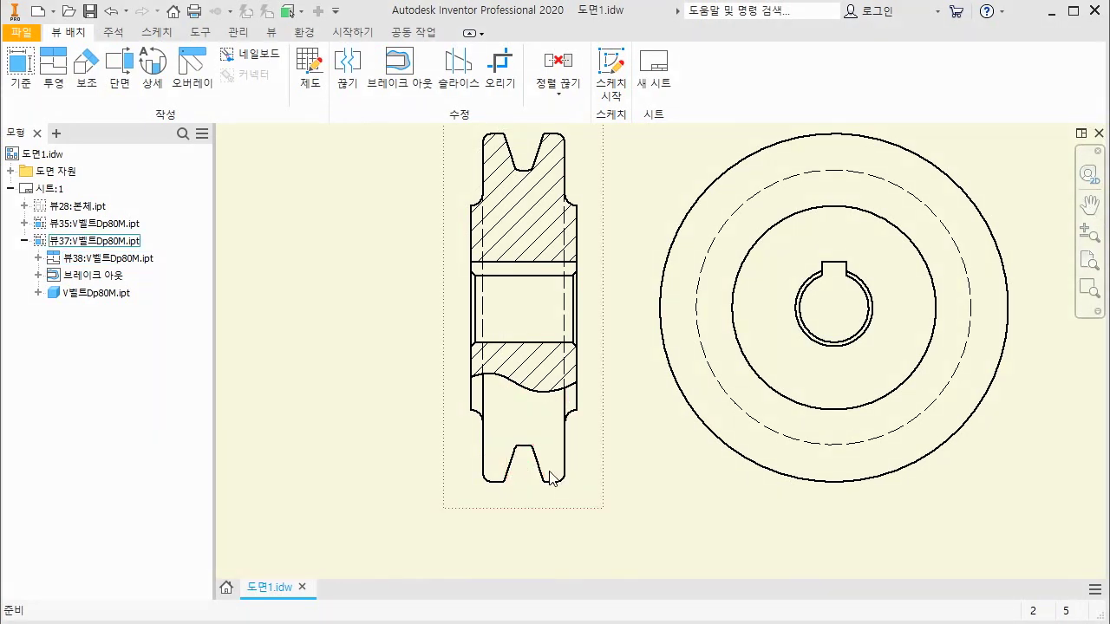
- Turn on the display of tangent edges for the broken-out pulley base view
double_click(462, 457)
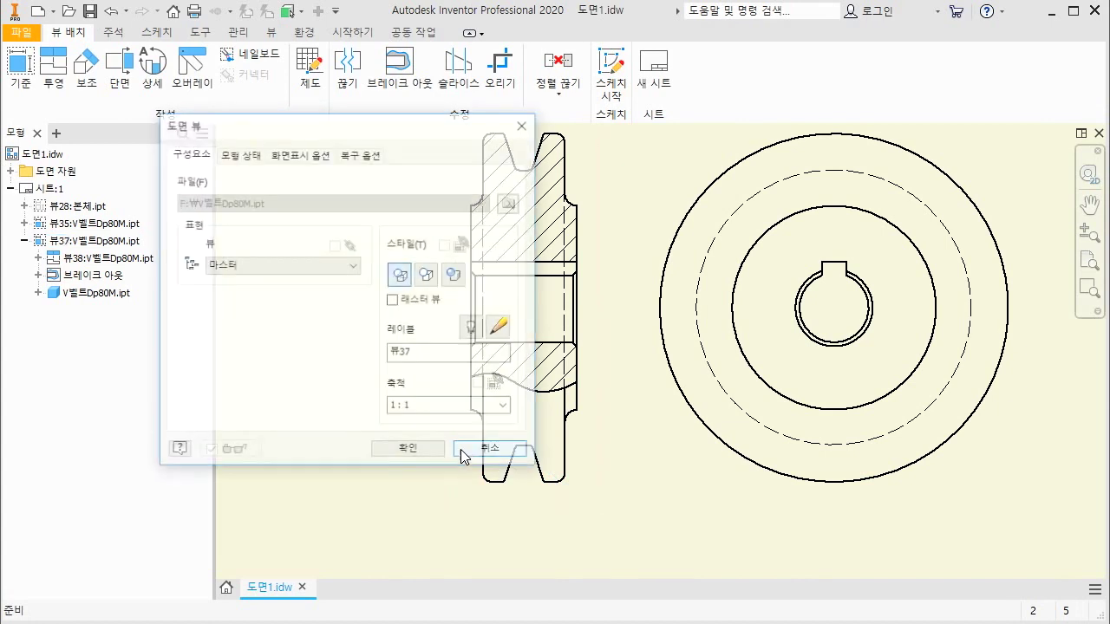
click(309, 164)
click(181, 202)
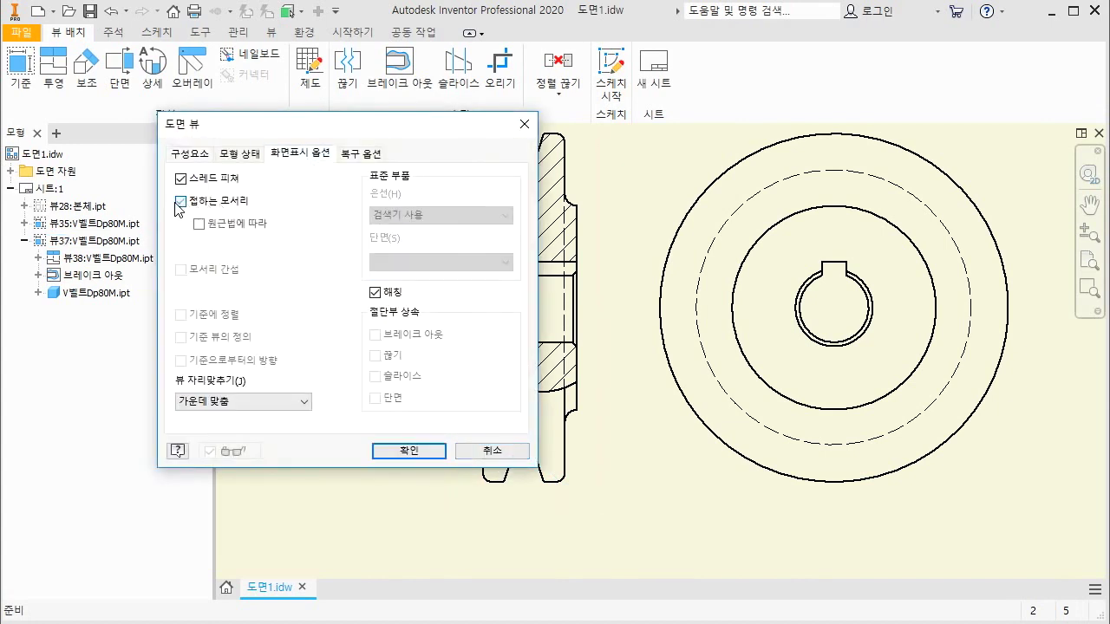
click(406, 450)
scroll(432, 468, down, 5)
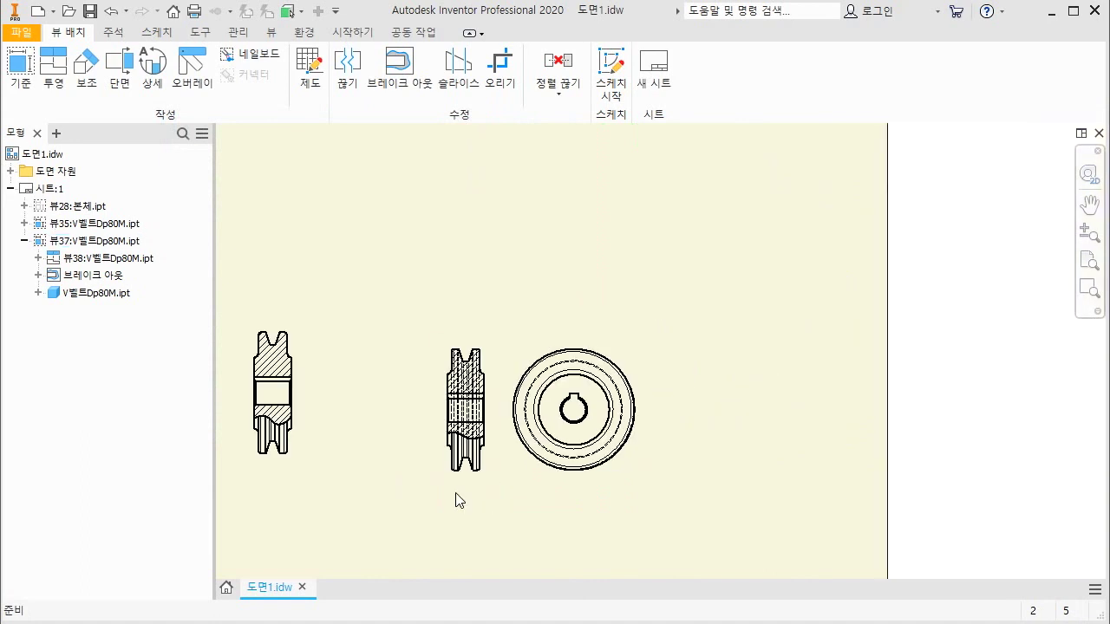
scroll(427, 457, up, 3)
scroll(509, 328, up, 3)
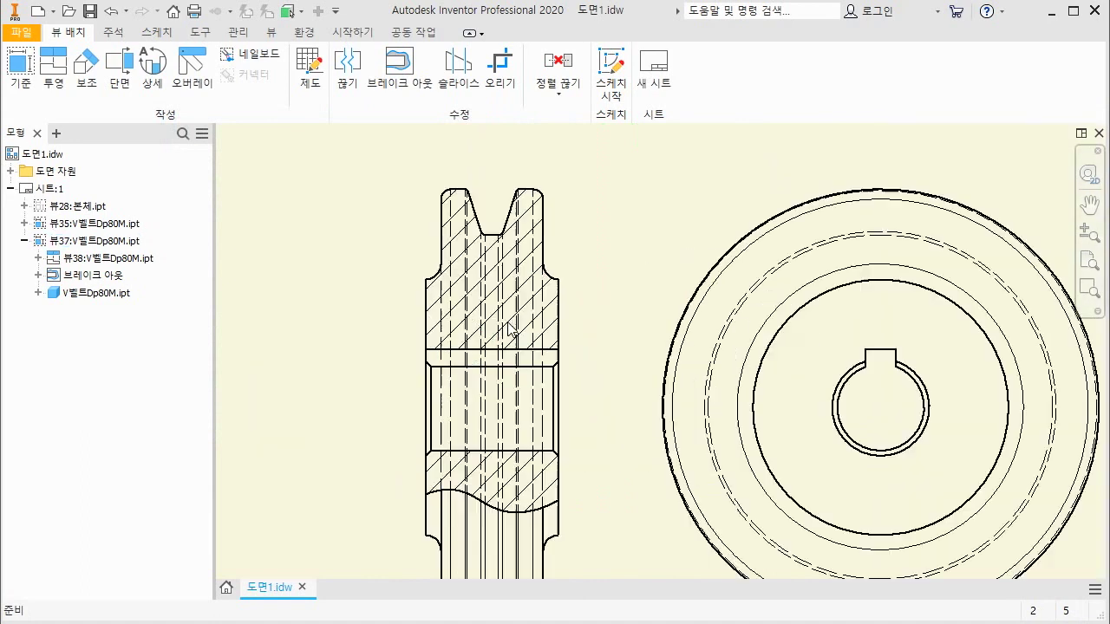
- Set the display style of the broken-out pulley base view to hidden lines removed
double_click(411, 246)
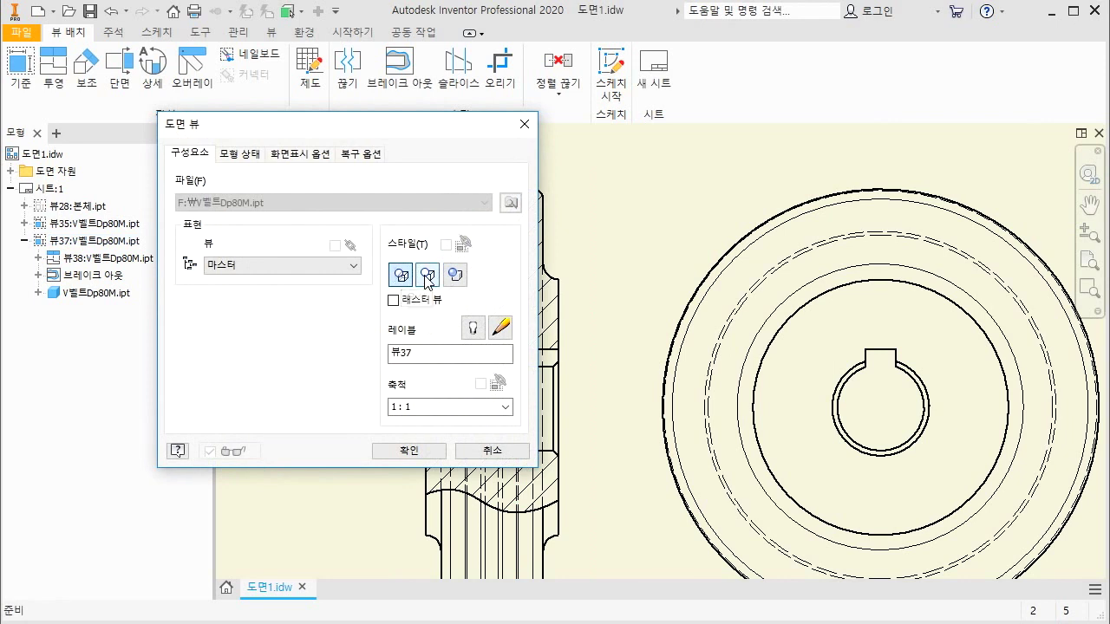
click(427, 275)
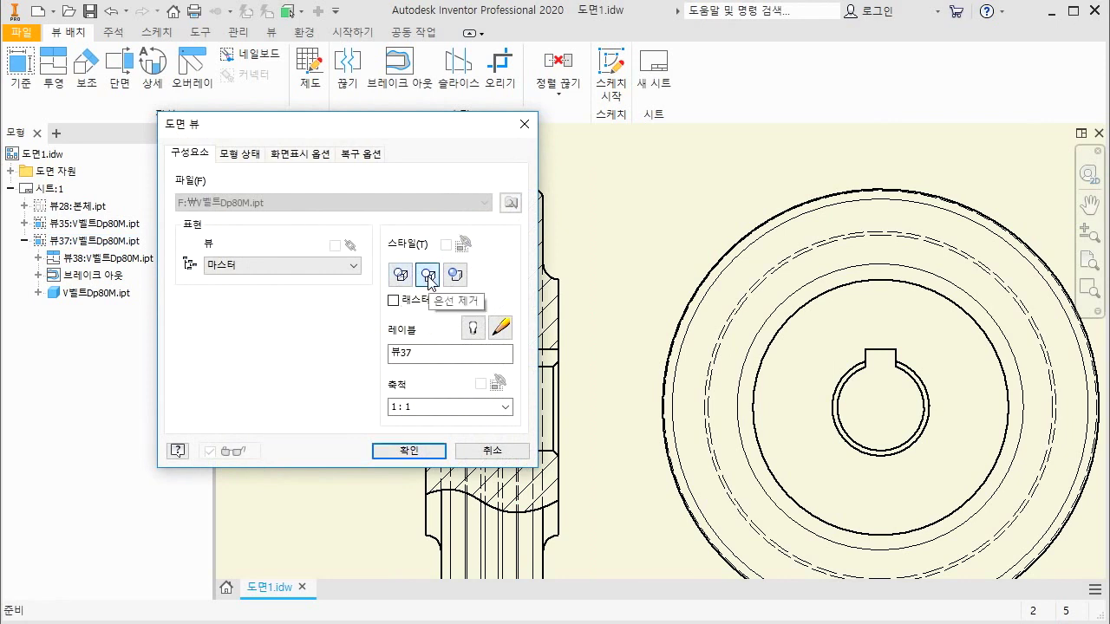
click(409, 452)
scroll(665, 322, down, 3)
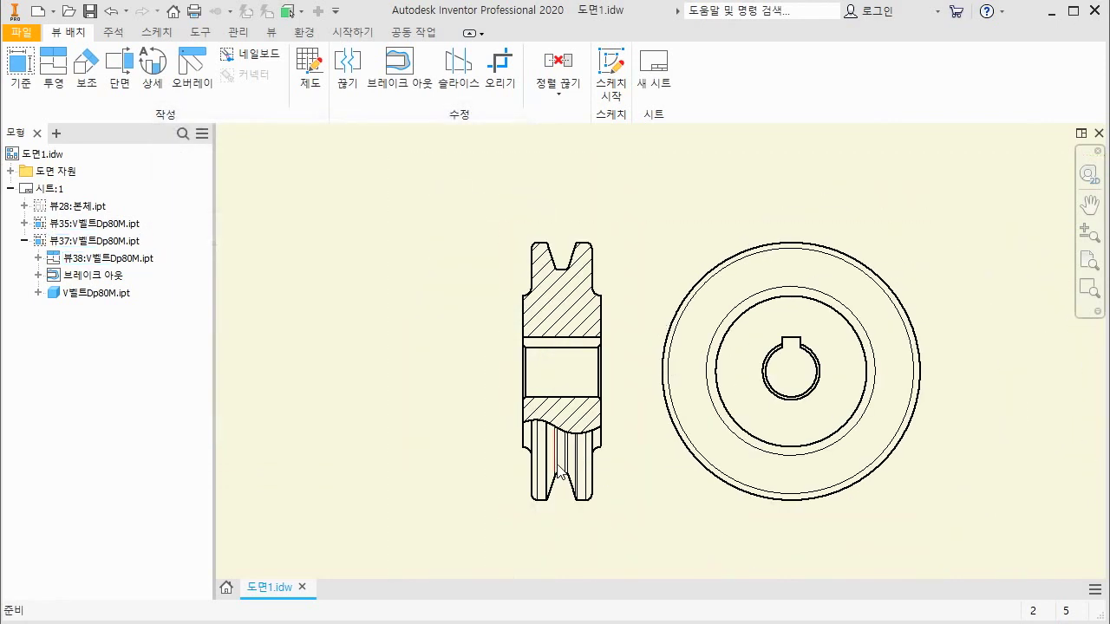
scroll(448, 410, down, 3)
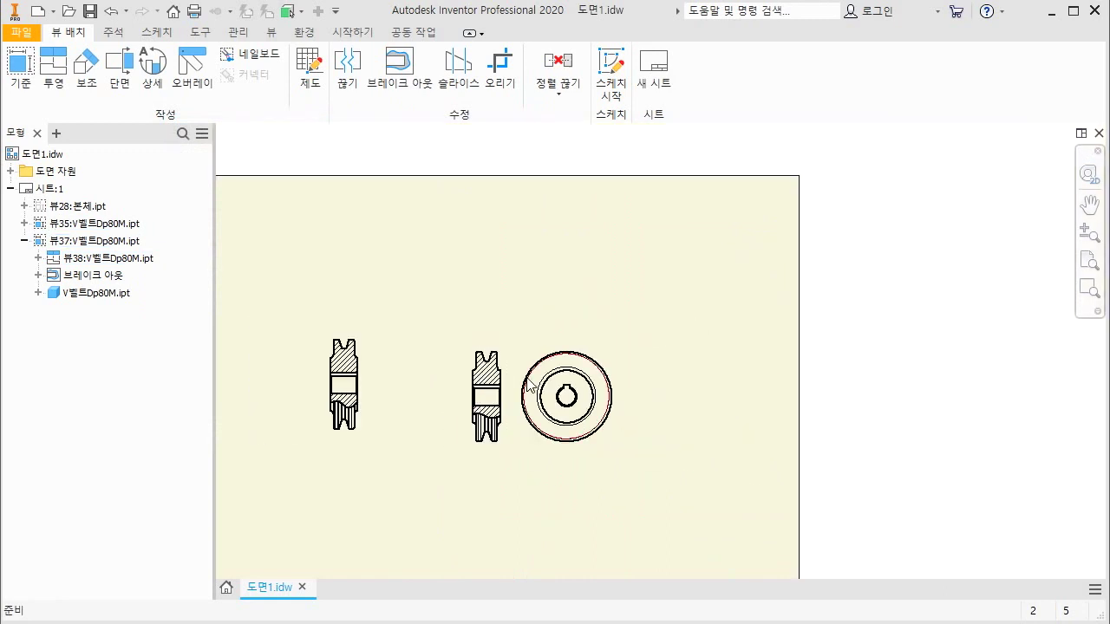